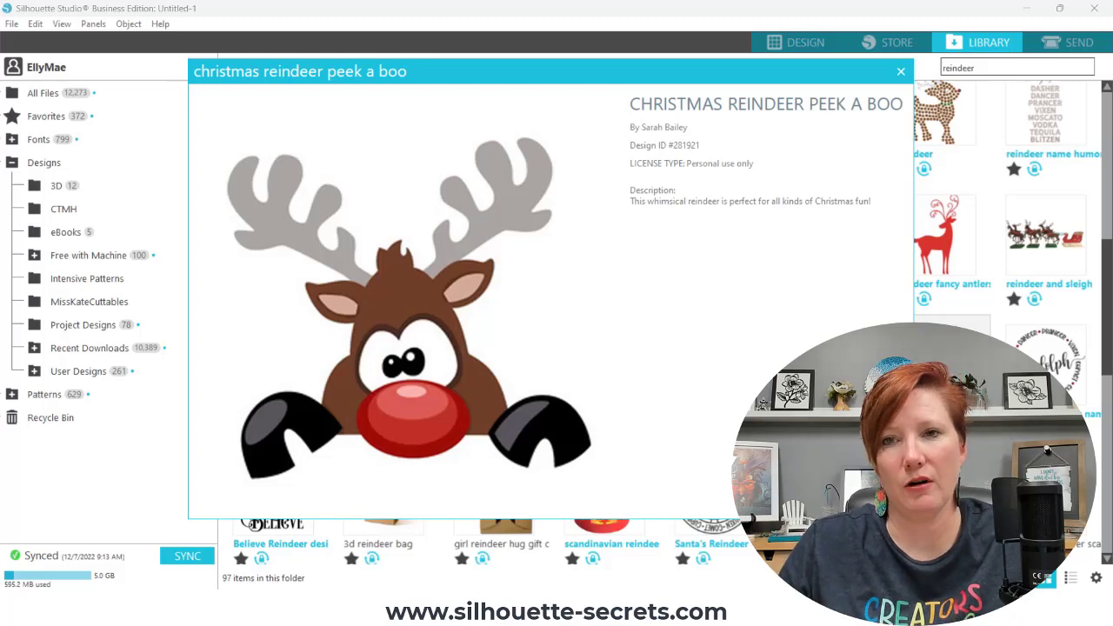
# Check the enlarged preview of the "christmas reindeer peek a boo" design in the library and close it.
pyautogui.click(900, 72)
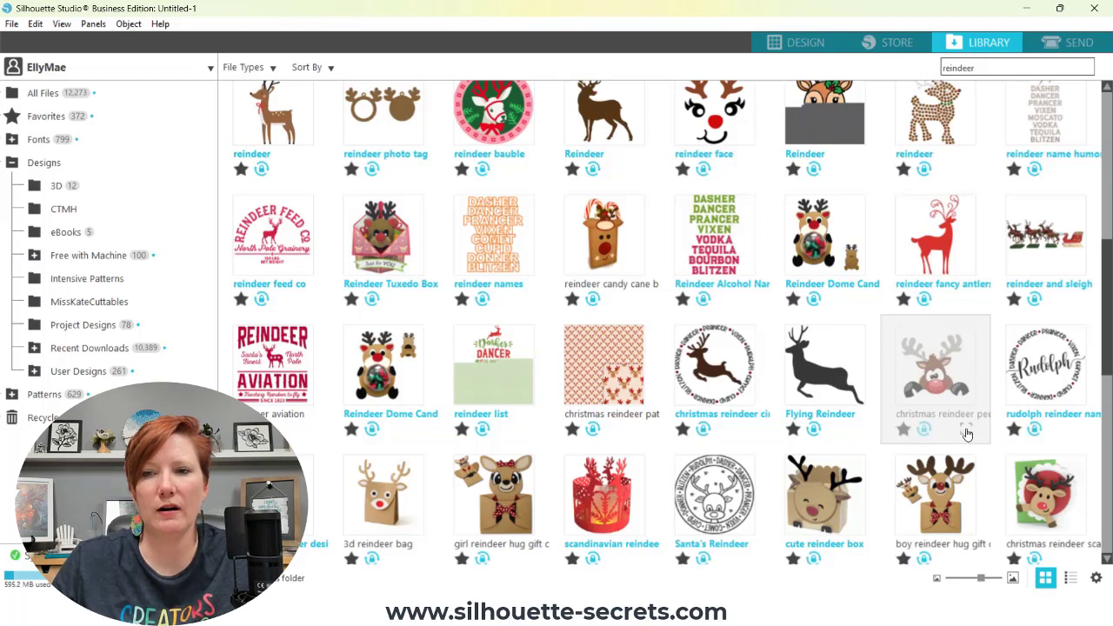
pyautogui.click(968, 432)
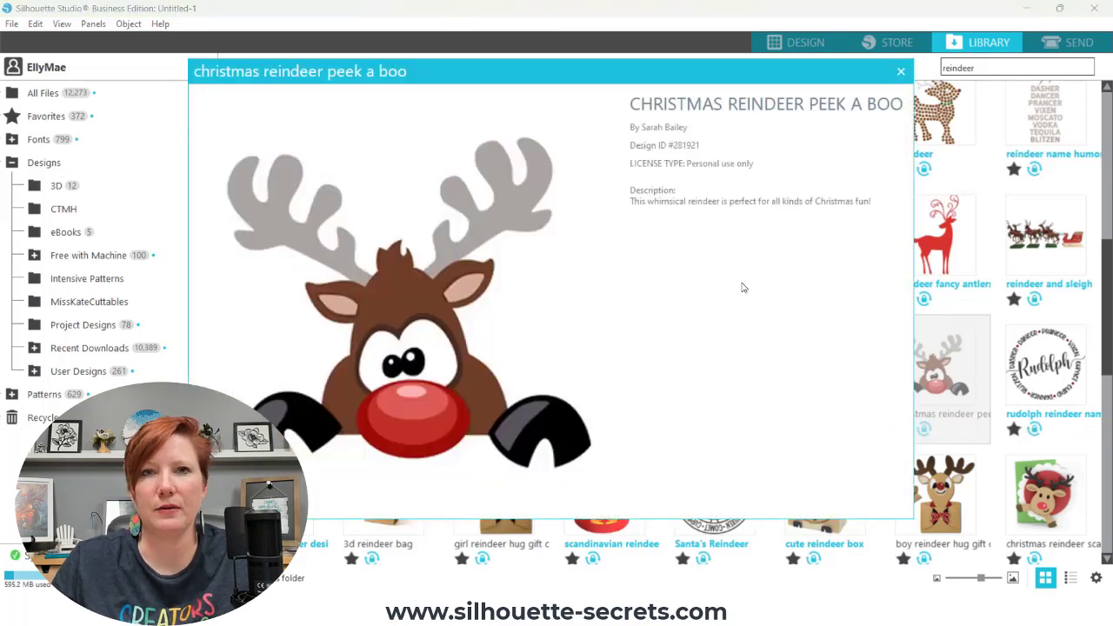
pyautogui.click(900, 73)
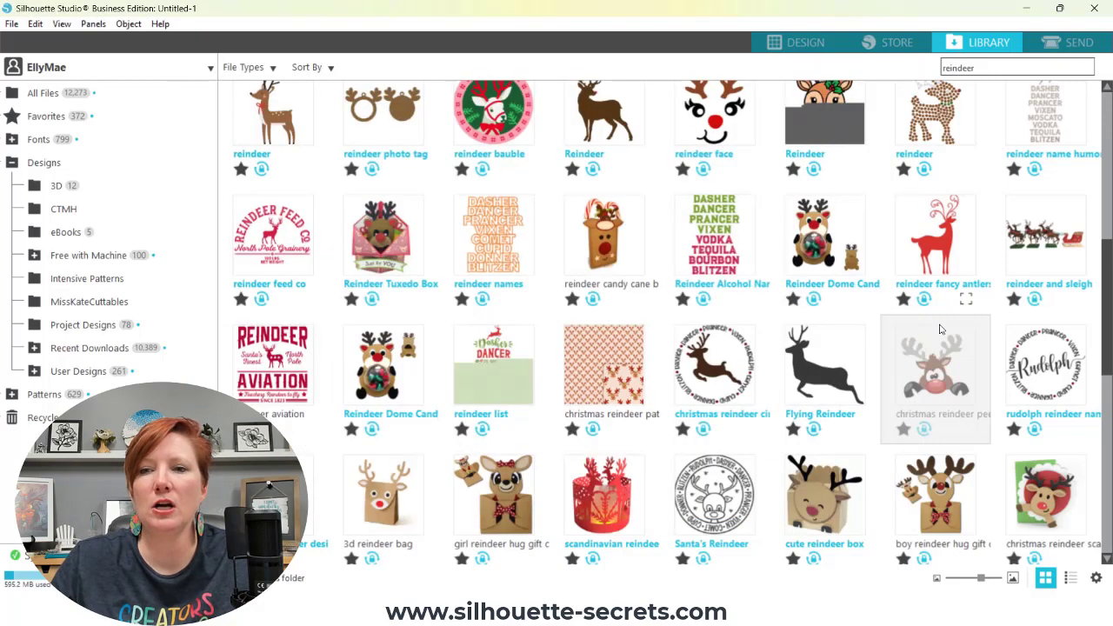
# Open the "christmas reindeer peek a boo" design for editing and set its media size to 12x12.
pyautogui.rightClick(933, 380)
pyautogui.click(963, 99)
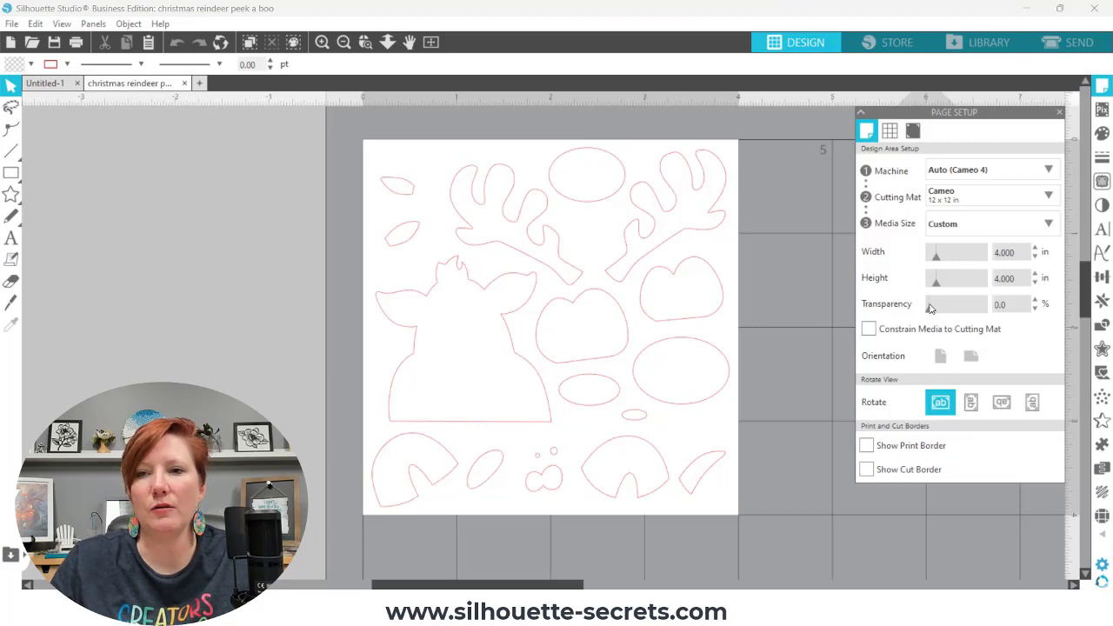
pyautogui.click(956, 227)
pyautogui.click(957, 251)
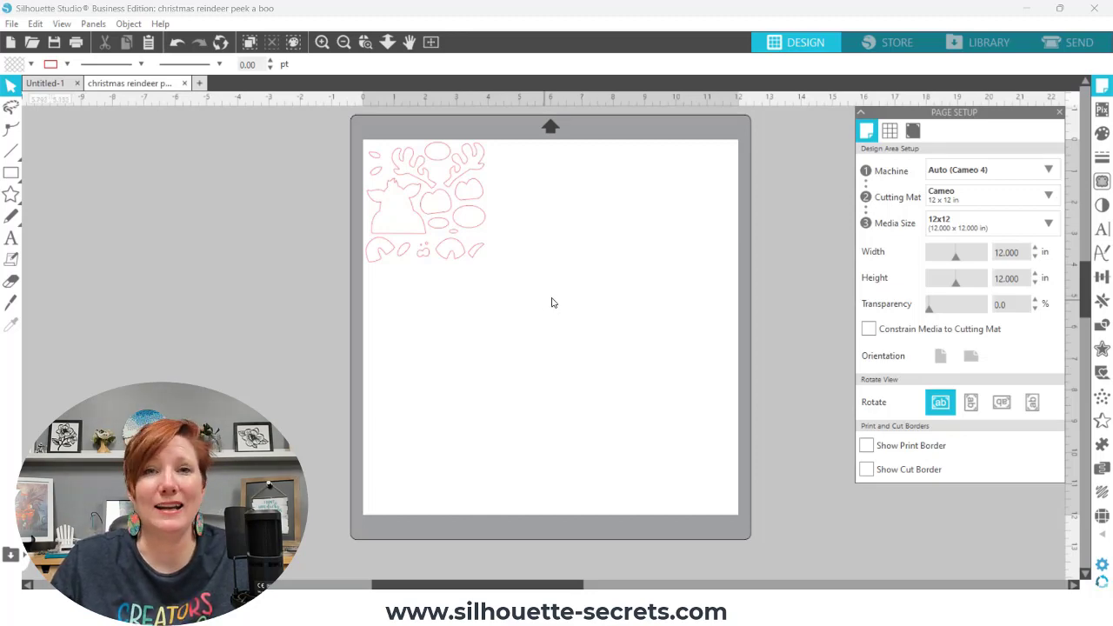
# Capture a screen snip of the reindeer picture from the design's enlarged library preview.
pyautogui.click(970, 46)
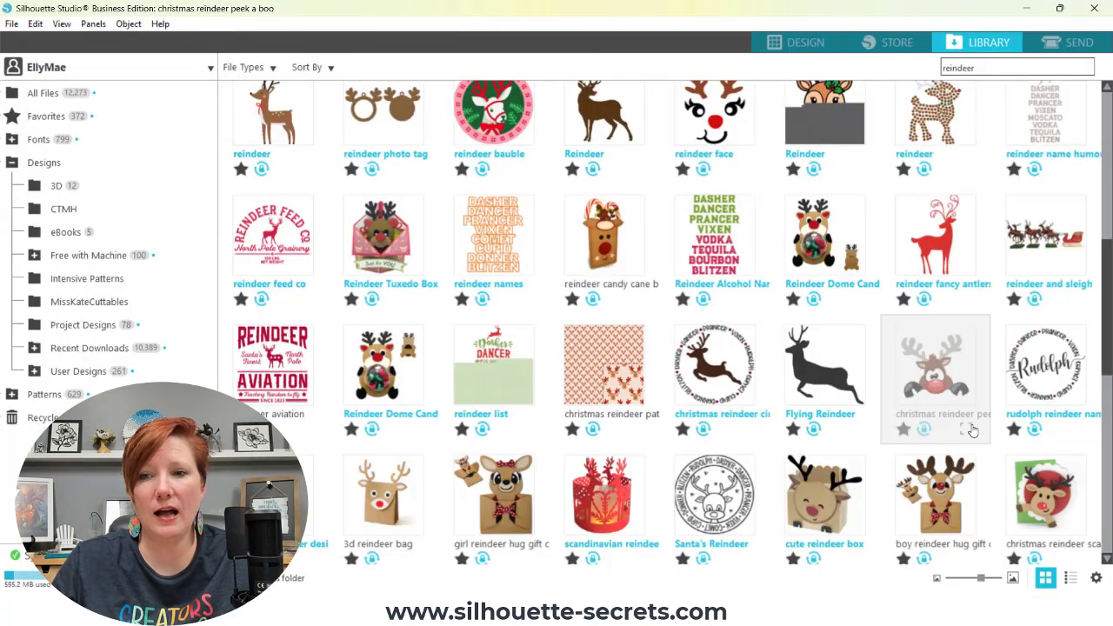
pyautogui.moveTo(966, 434)
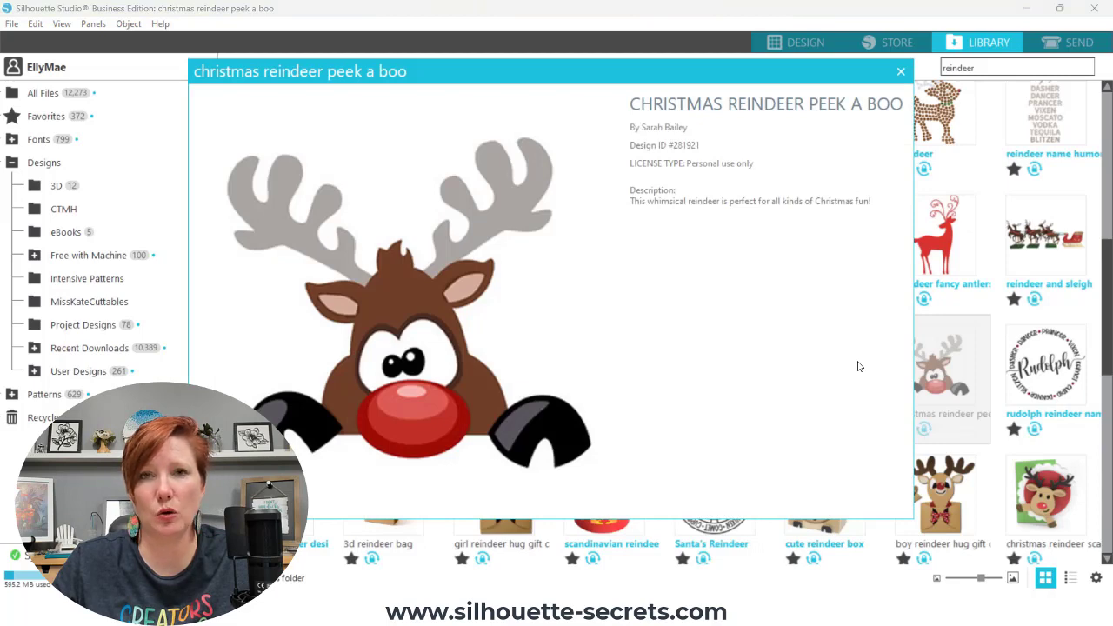
pyautogui.moveTo(737, 609)
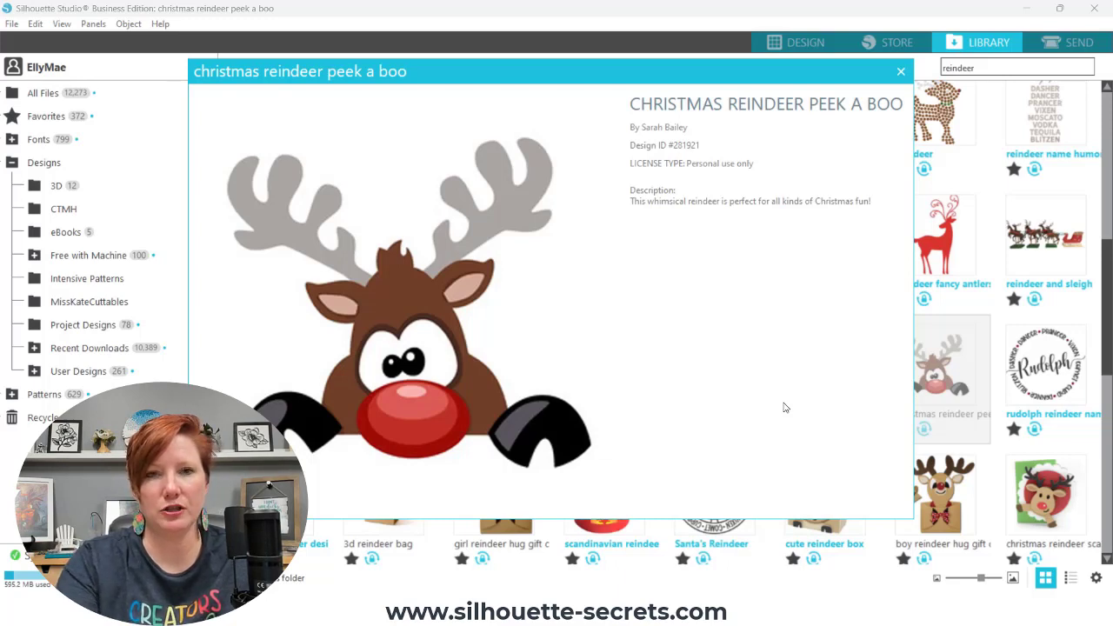
pyautogui.press('super+shift+s')
pyautogui.moveTo(196, 89); pyautogui.dragTo(623, 504)
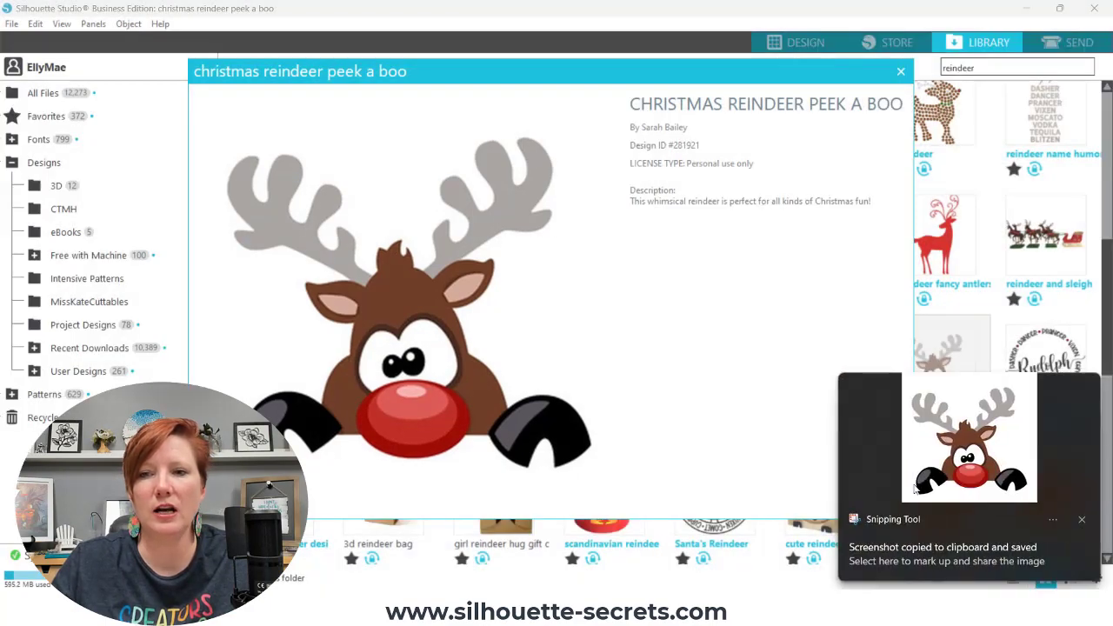
# Open the captured reindeer image in Snipping Tool, copy it to the clipboard and minimize that window.
pyautogui.click(978, 461)
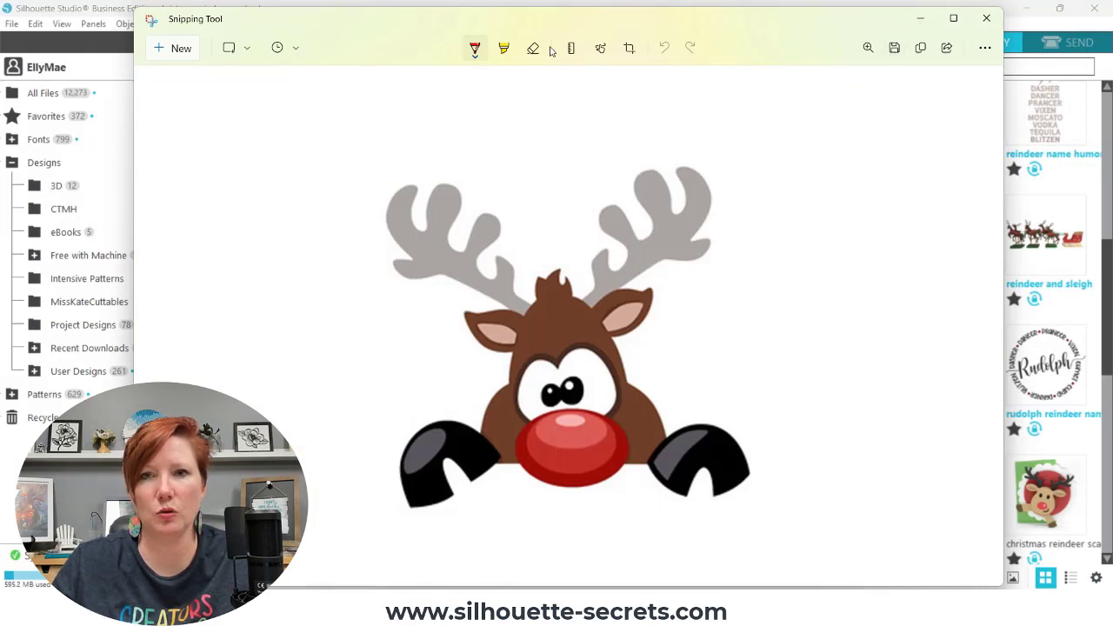
pyautogui.click(916, 48)
pyautogui.click(920, 17)
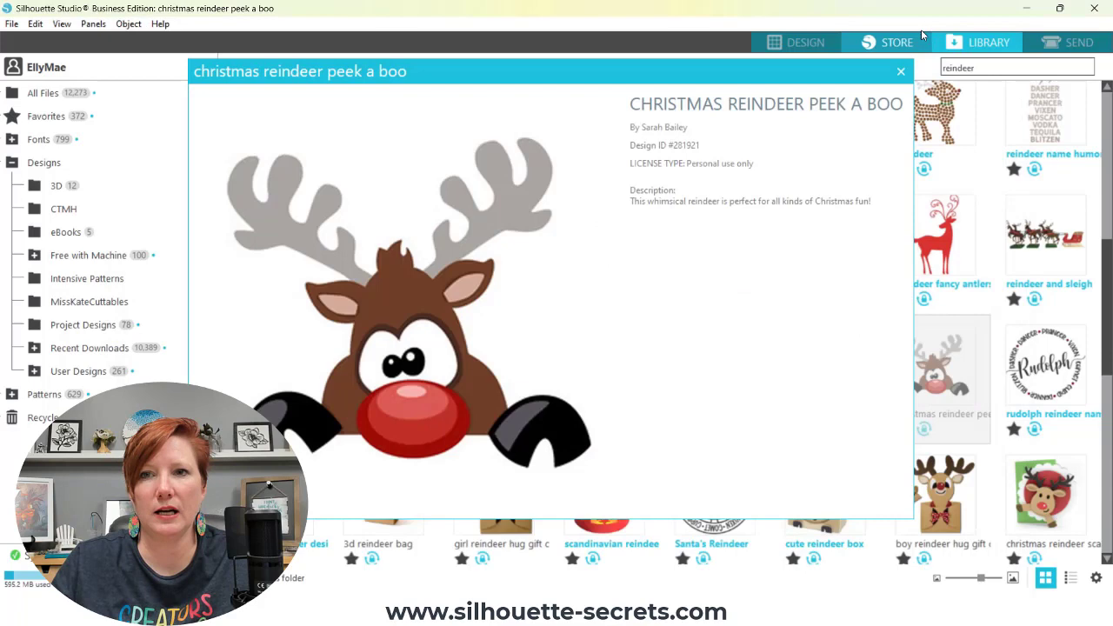
# Close the library preview, paste the reindeer image into the design and place it beside the mat as a reference.
pyautogui.click(899, 72)
pyautogui.click(795, 42)
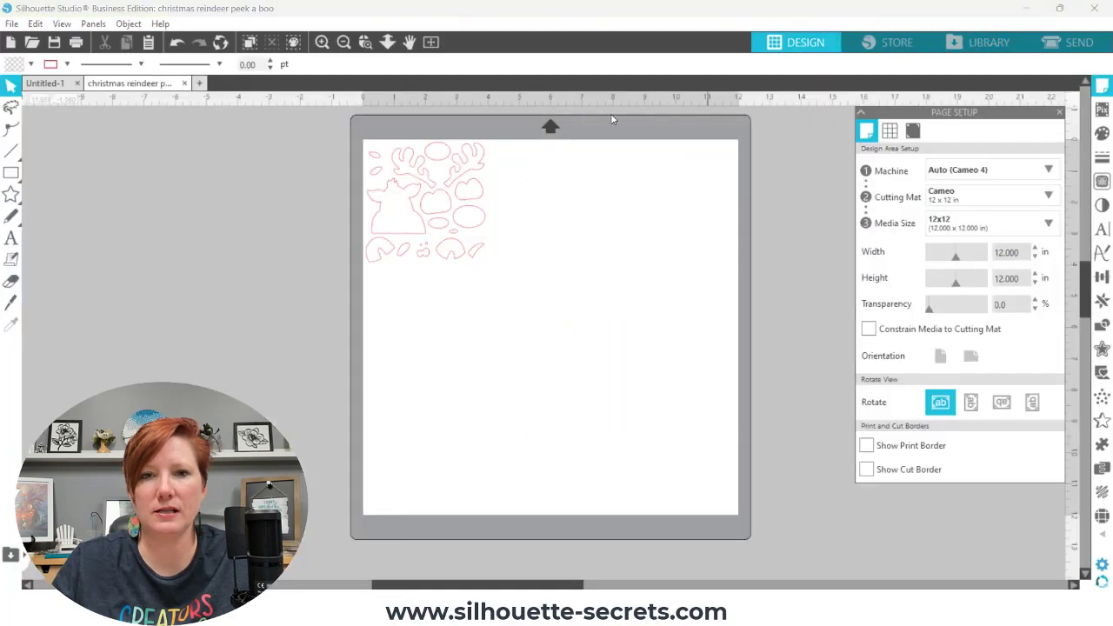
pyautogui.rightClick(251, 186)
pyautogui.click(287, 255)
pyautogui.moveTo(560, 346); pyautogui.dragTo(265, 234)
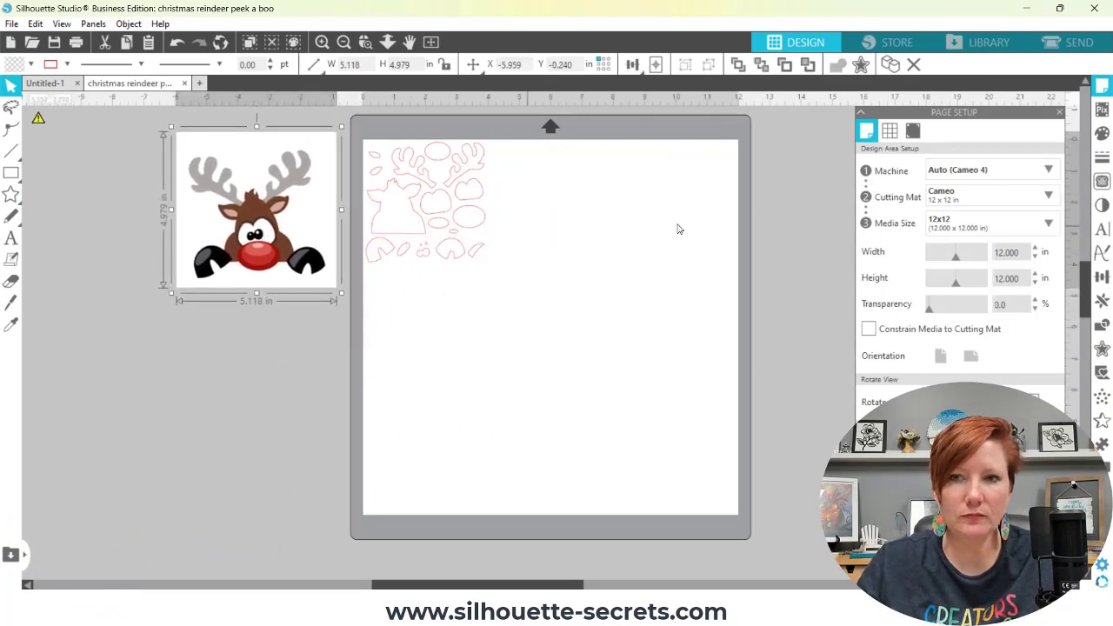
# Show the fill colour options and enlarge the grouped reindeer pieces to about 11.6 by 11.7 in.
pyautogui.click(1102, 135)
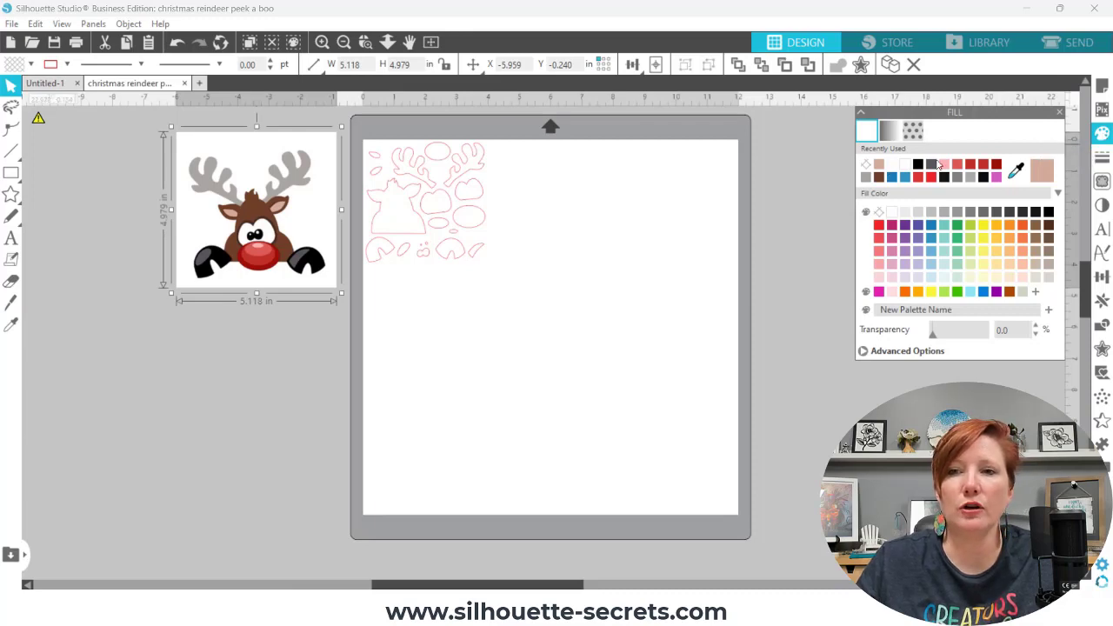
pyautogui.click(427, 235)
pyautogui.moveTo(492, 269); pyautogui.dragTo(756, 501)
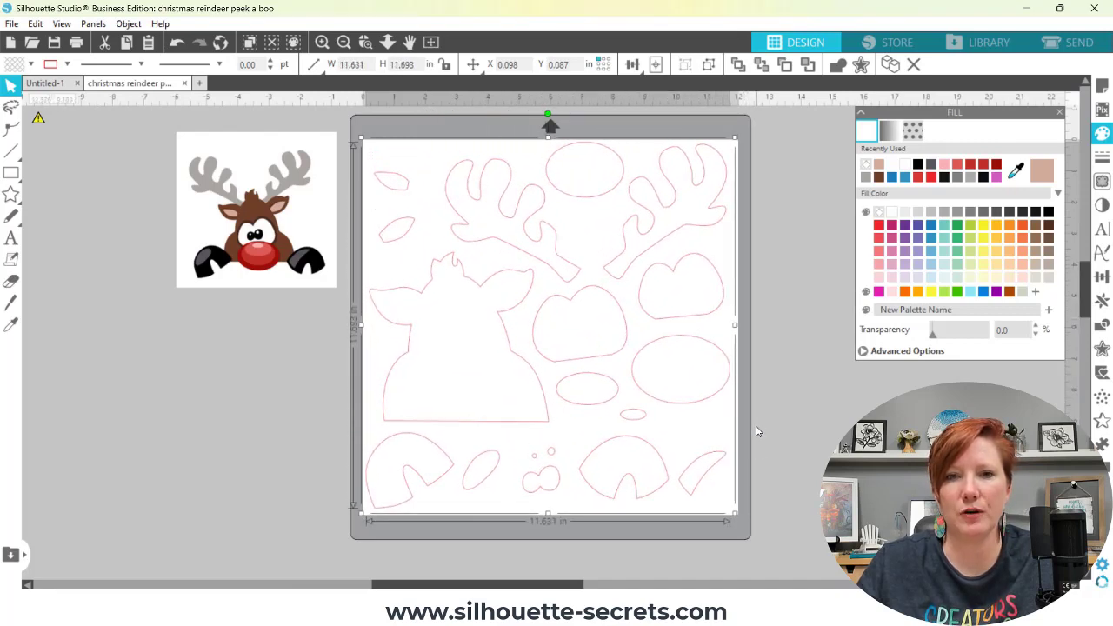
# Ungroup the enlarged reindeer pieces and clear the selection.
pyautogui.rightClick(632, 267)
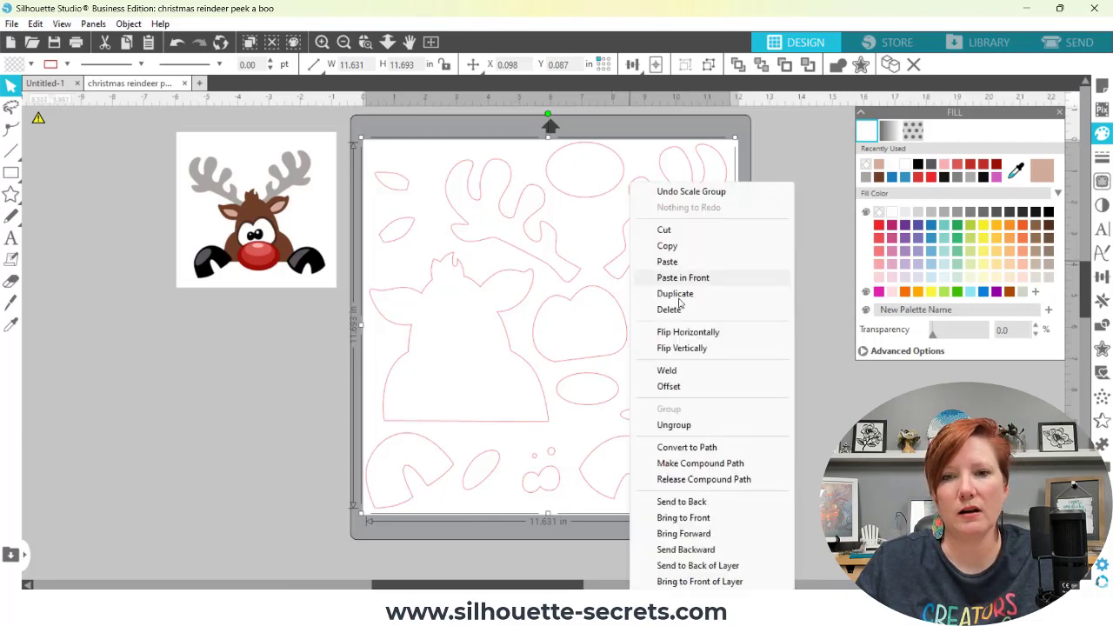
pyautogui.click(674, 425)
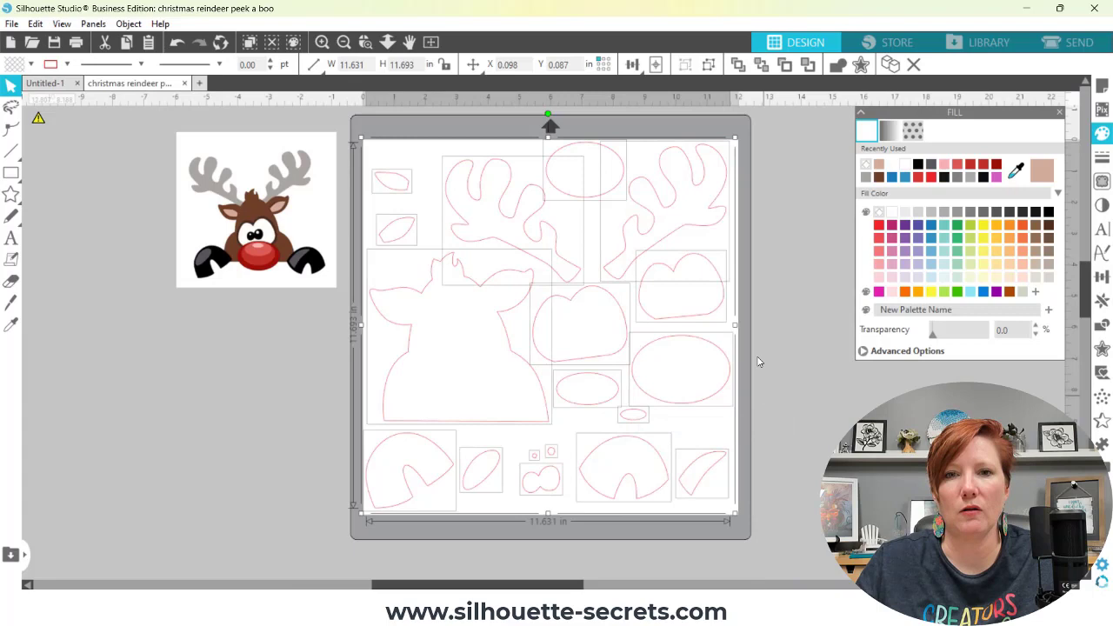
pyautogui.click(782, 230)
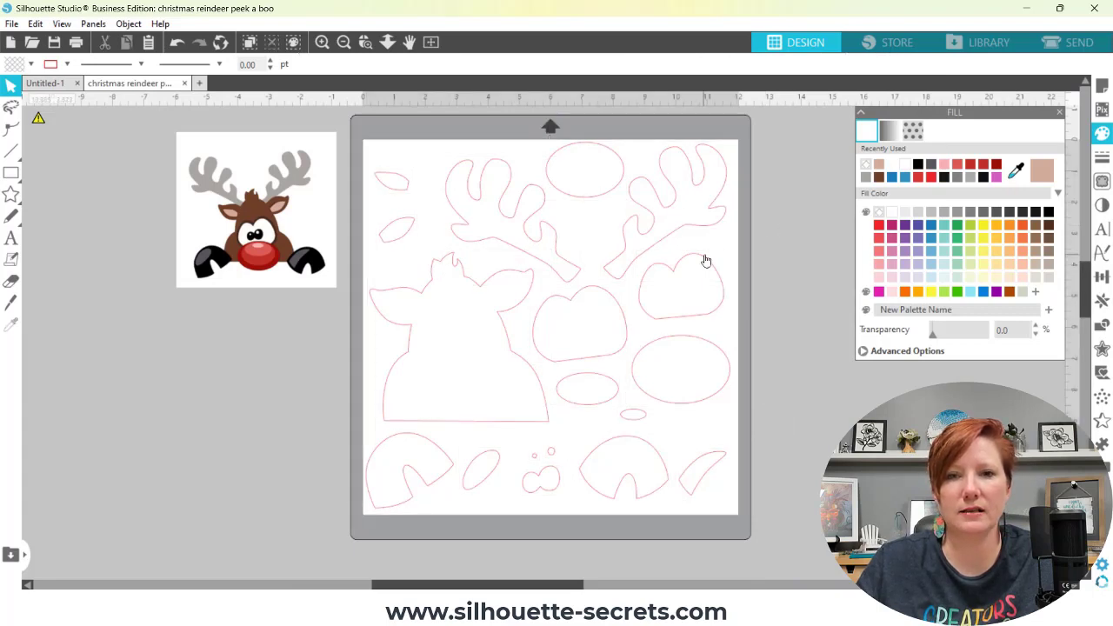
# Fill the head-and-body shape with brown sampled from the reference image, and move the two small inner-ear pieces off the mat.
pyautogui.click(504, 318)
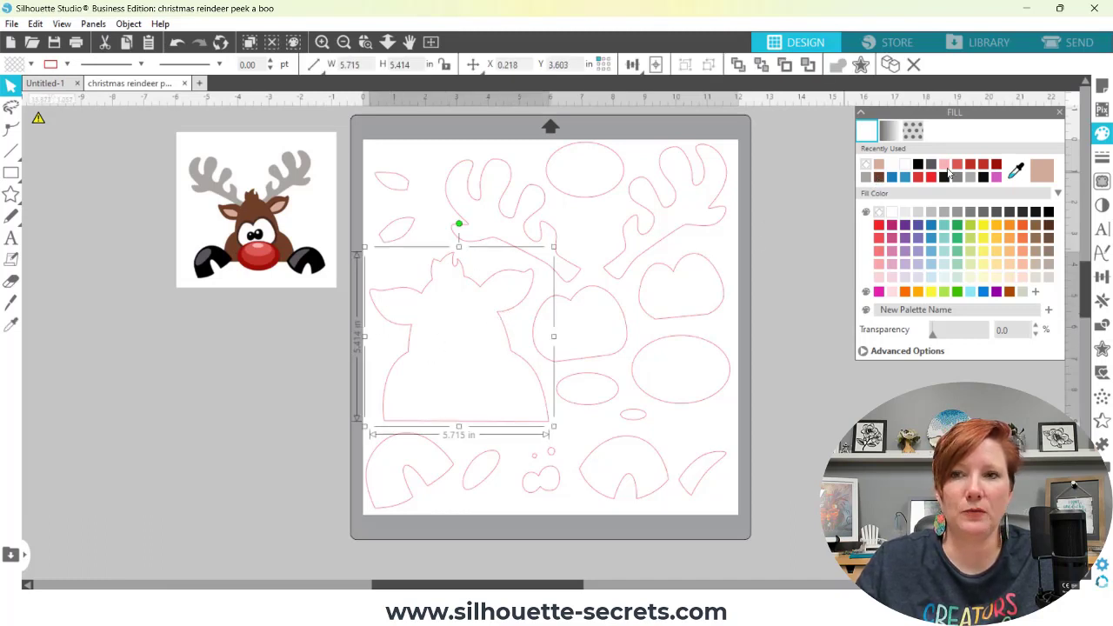
pyautogui.click(1016, 172)
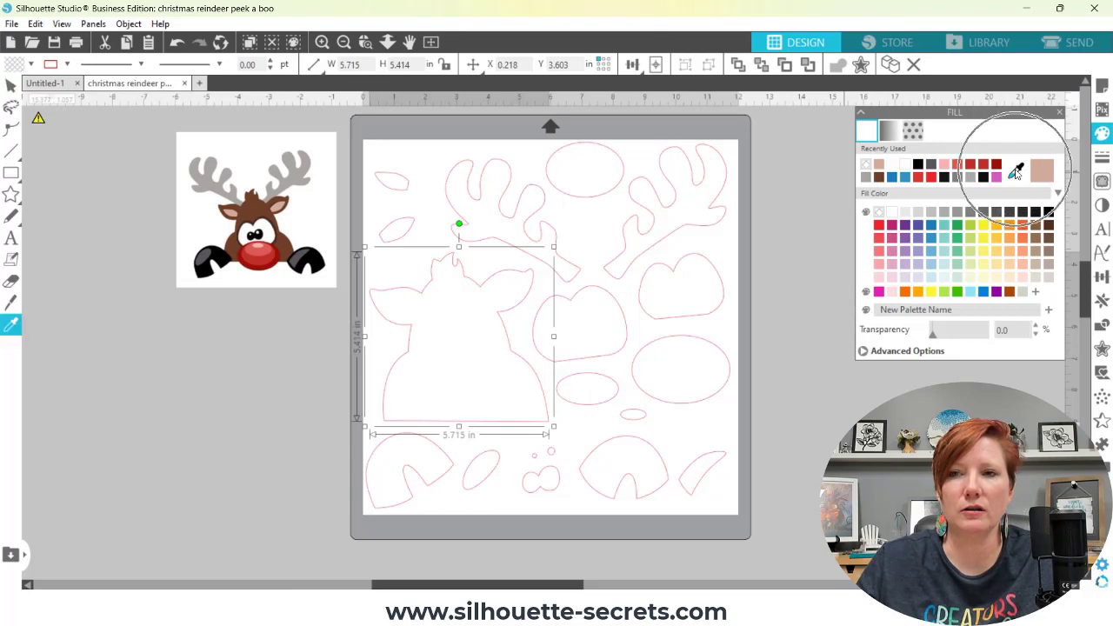
pyautogui.click(255, 203)
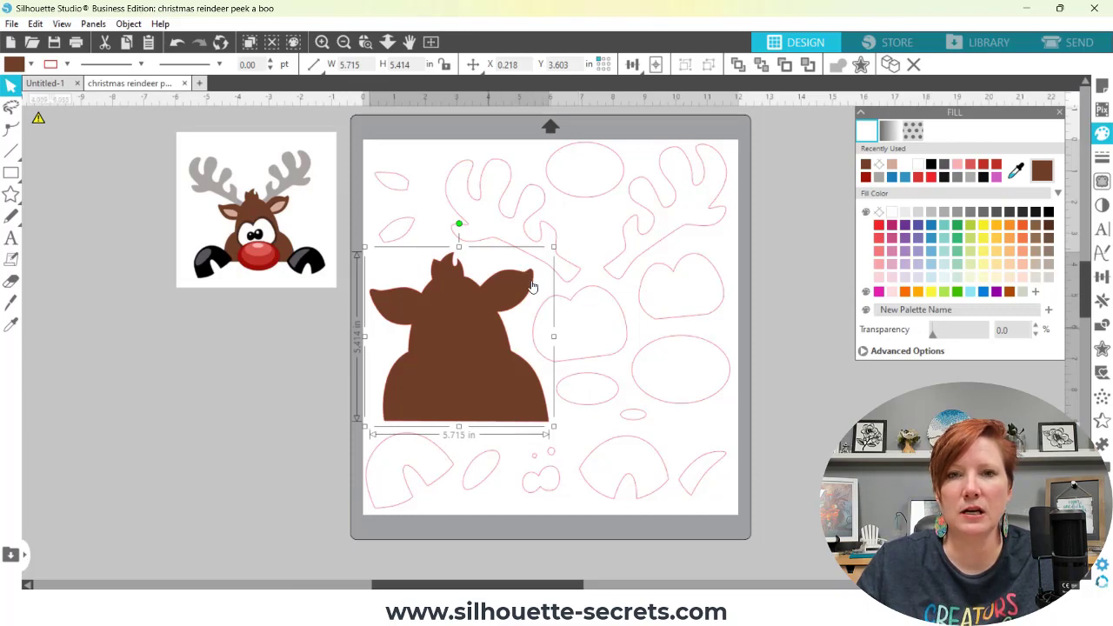
pyautogui.moveTo(377, 174); pyautogui.dragTo(805, 303)
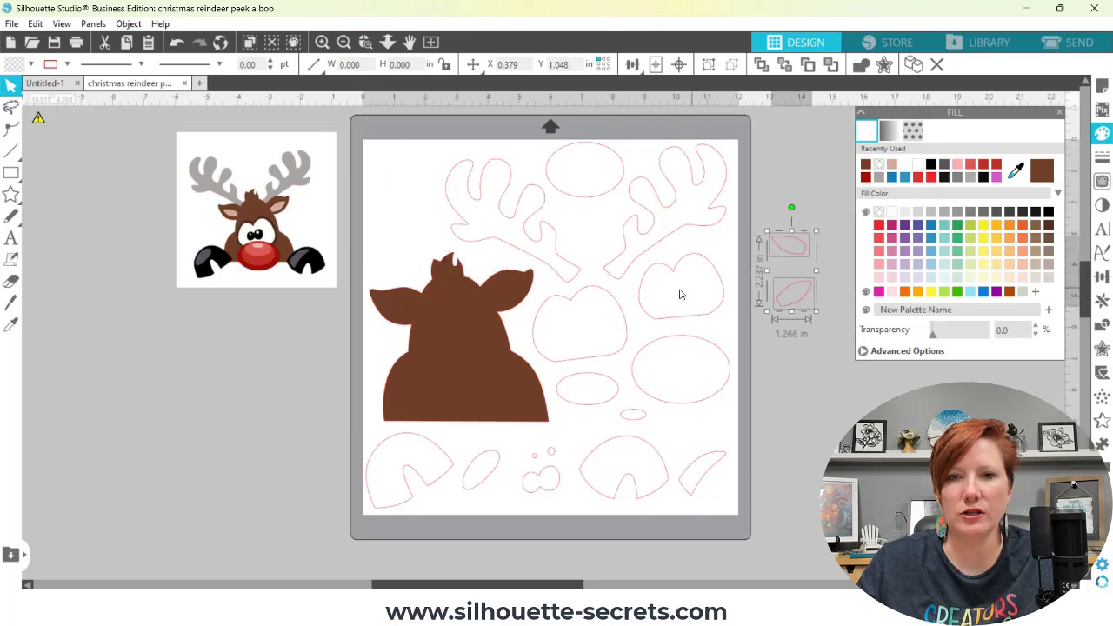
# Group the two antlers and position them on top of the reindeer's head.
pyautogui.click(556, 248)
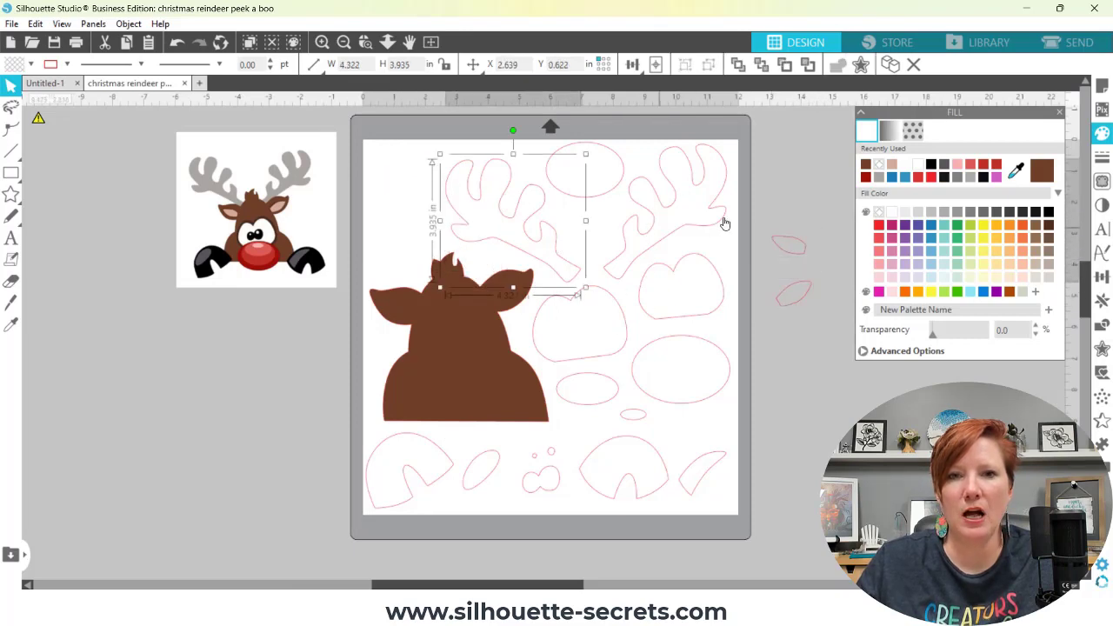
pyautogui.keyDown('shift'); pyautogui.click(639, 226); pyautogui.keyUp('shift')
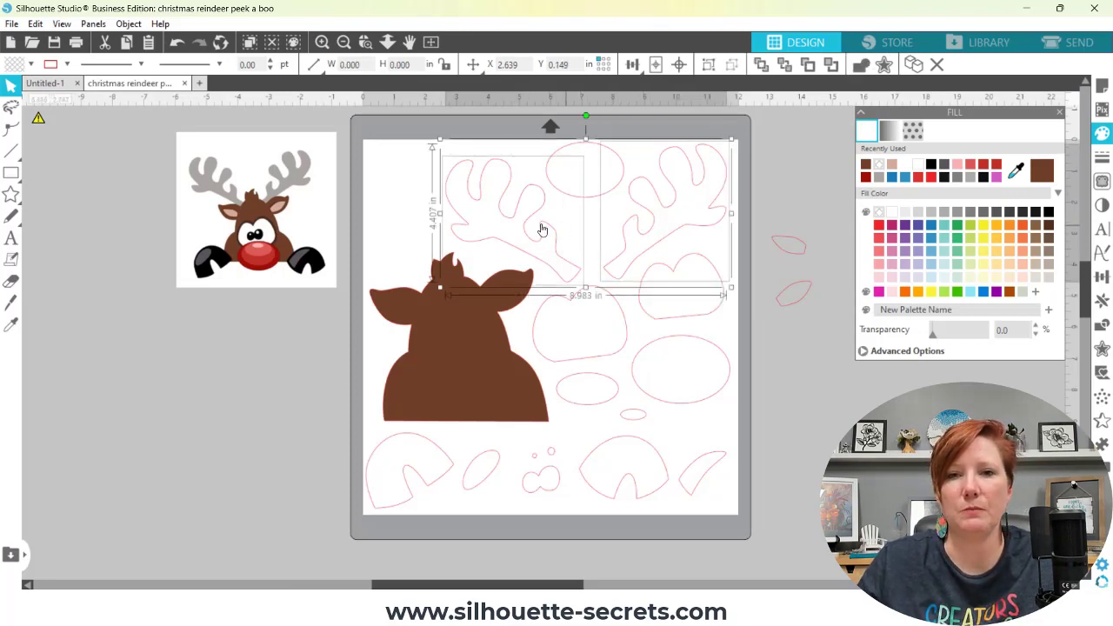
pyautogui.rightClick(654, 234)
pyautogui.click(706, 442)
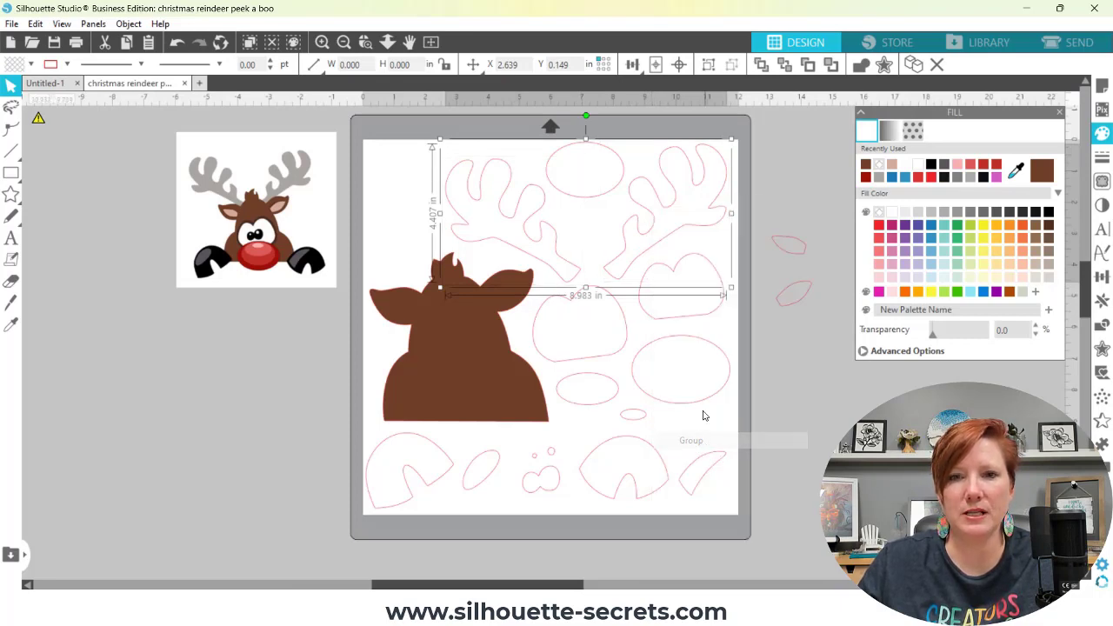
pyautogui.moveTo(650, 249); pyautogui.dragTo(507, 270)
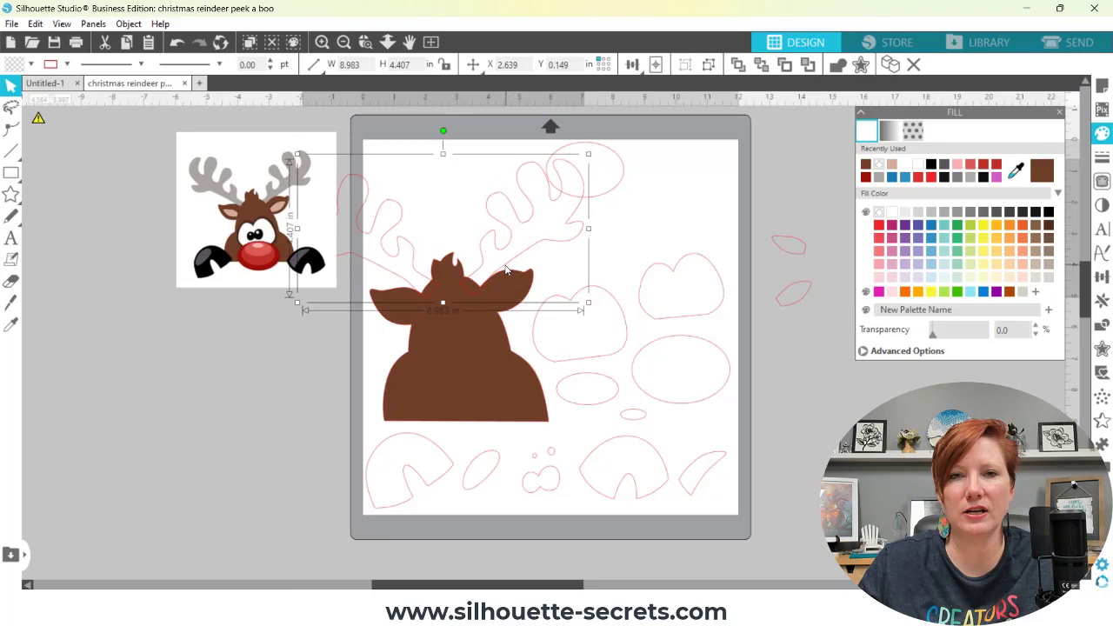
pyautogui.moveTo(507, 270); pyautogui.dragTo(509, 268)
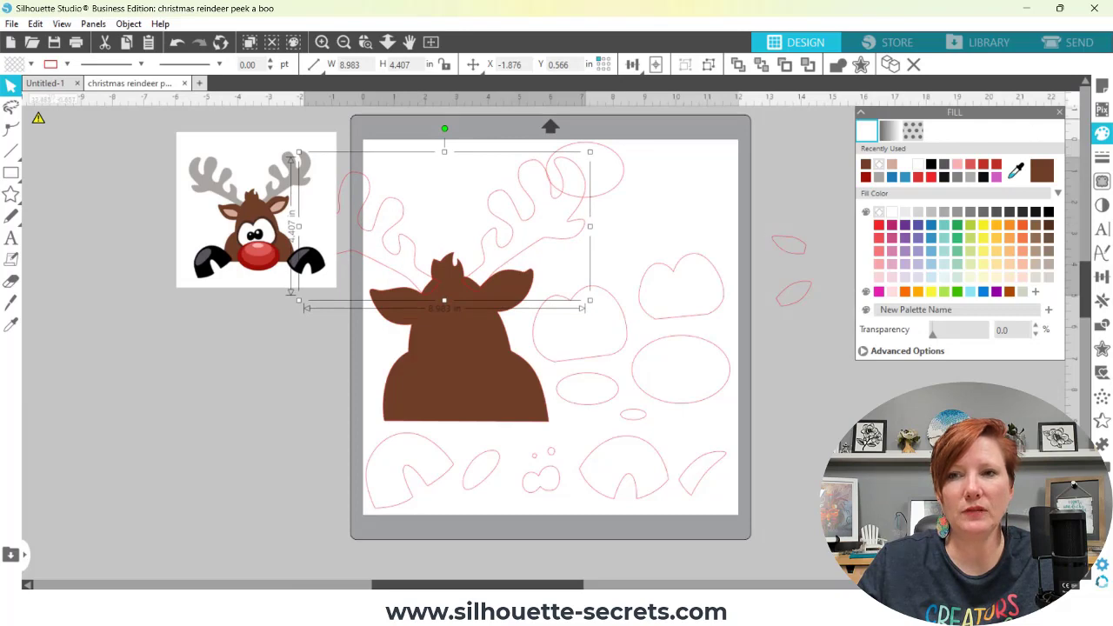
# Fill the antler group with gray sampled from the reference image and send it behind the head.
pyautogui.click(1016, 172)
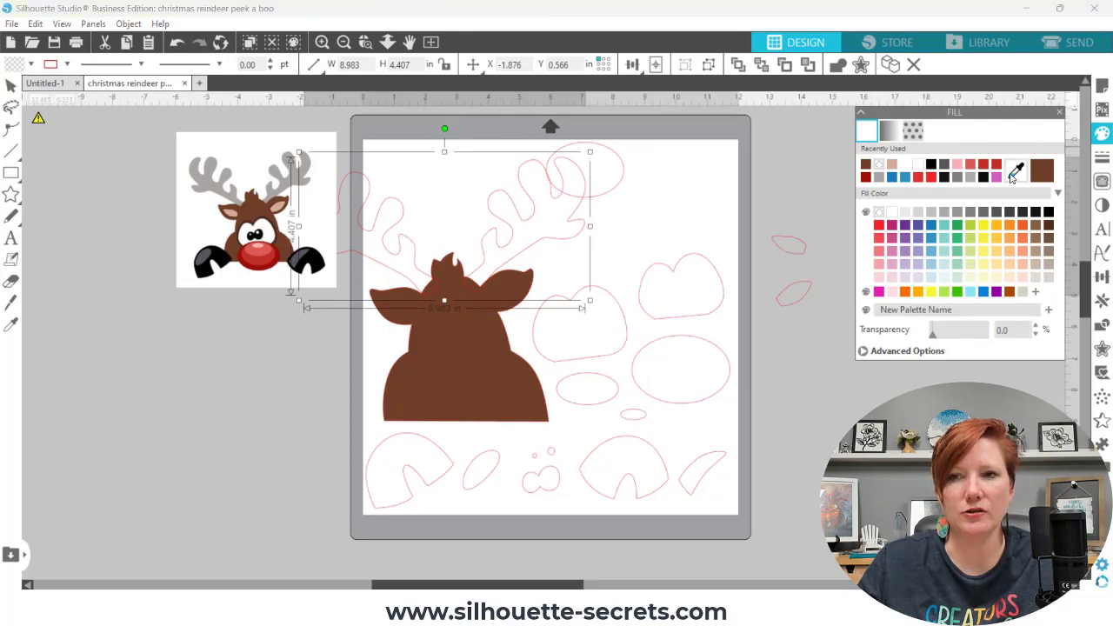
pyautogui.click(276, 165)
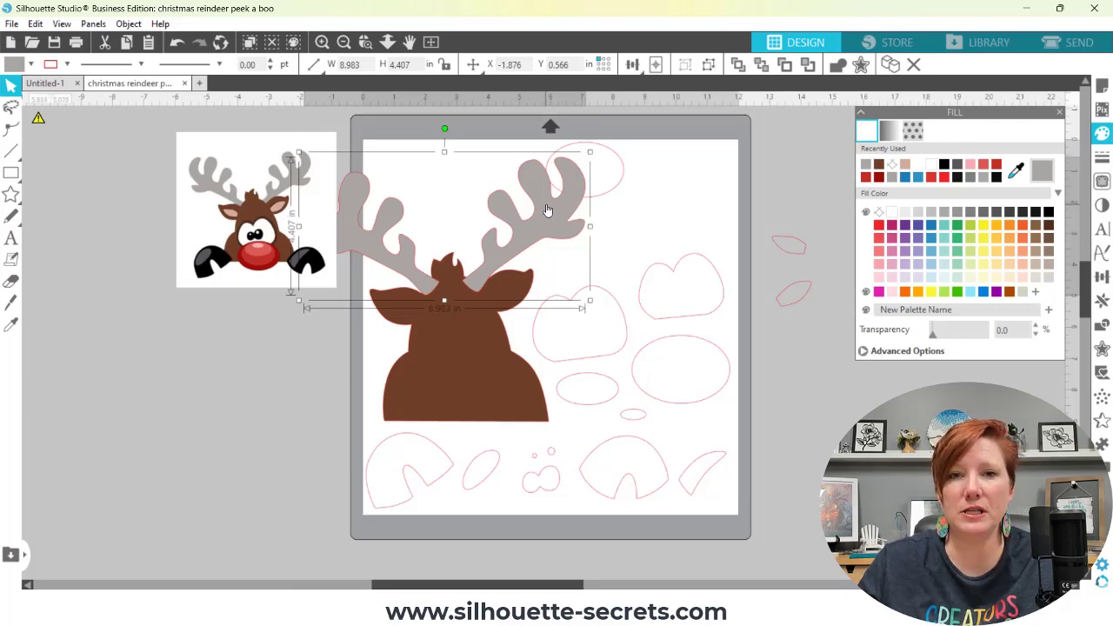
pyautogui.rightClick(548, 211)
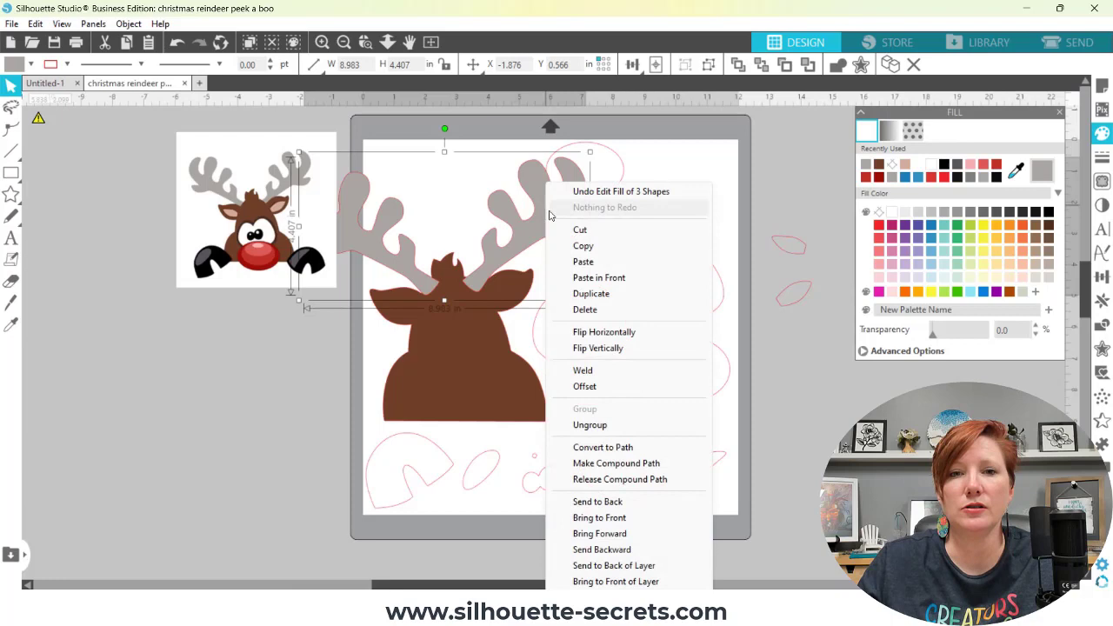
pyautogui.click(607, 503)
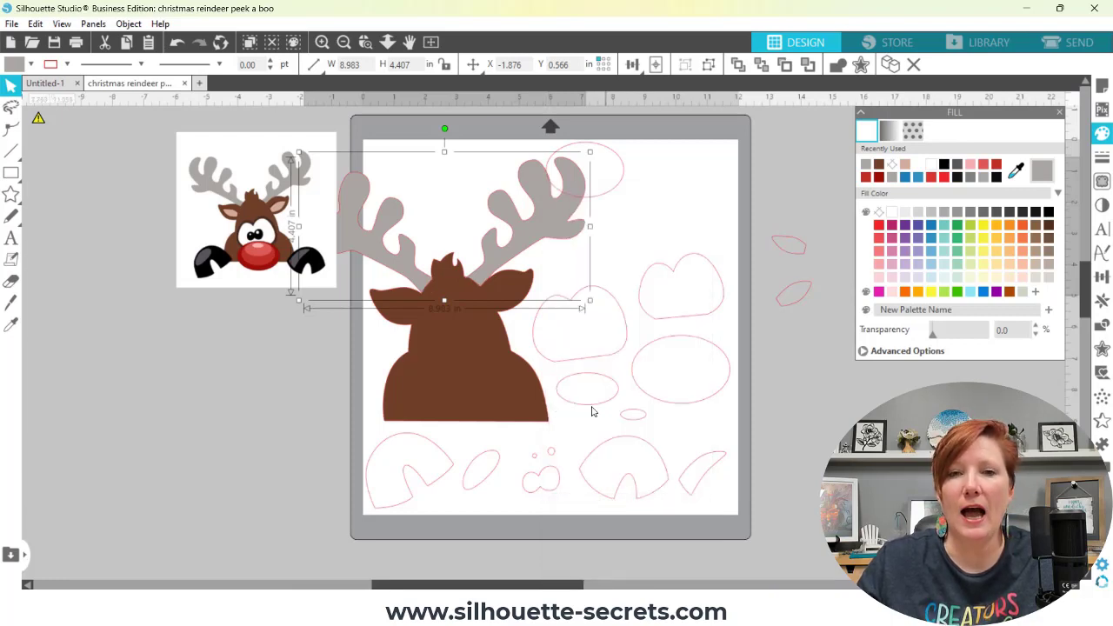
# Group the two hooves and move them to the lower corners of the reindeer's body.
pyautogui.click(370, 468)
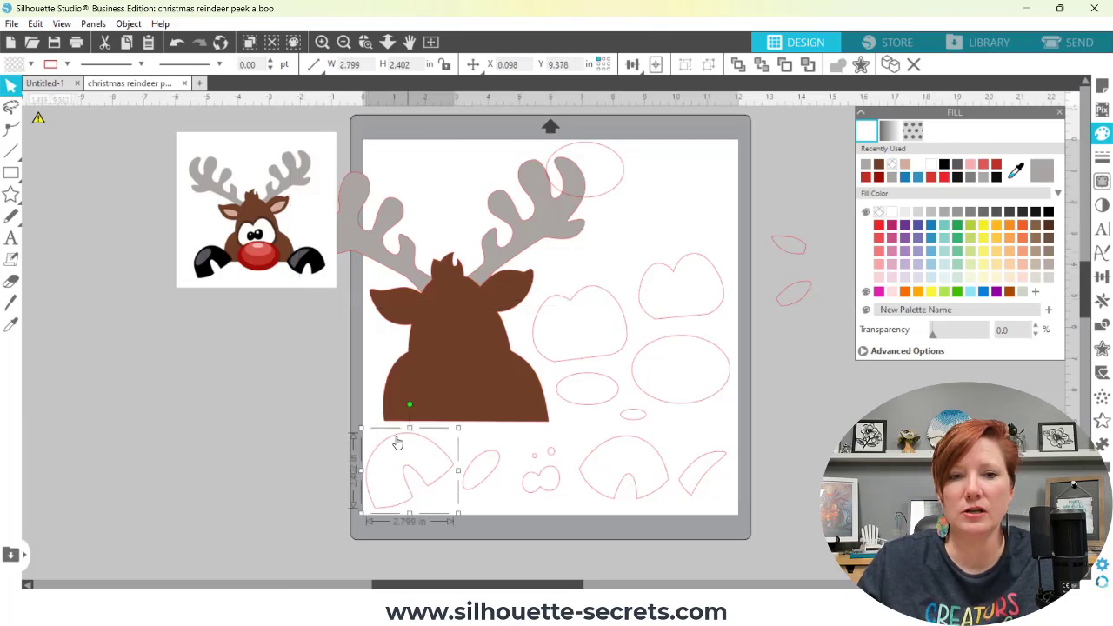
pyautogui.keyDown('shift'); pyautogui.click(623, 483); pyautogui.keyUp('shift')
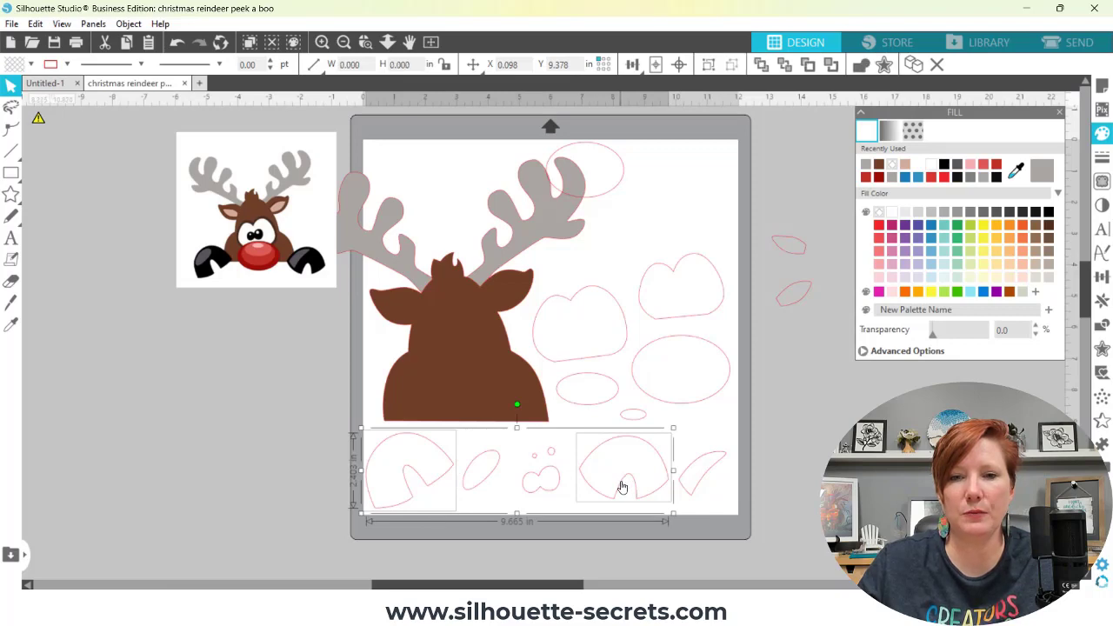
pyautogui.rightClick(623, 487)
pyautogui.click(659, 331)
pyautogui.moveTo(588, 462); pyautogui.dragTo(539, 418)
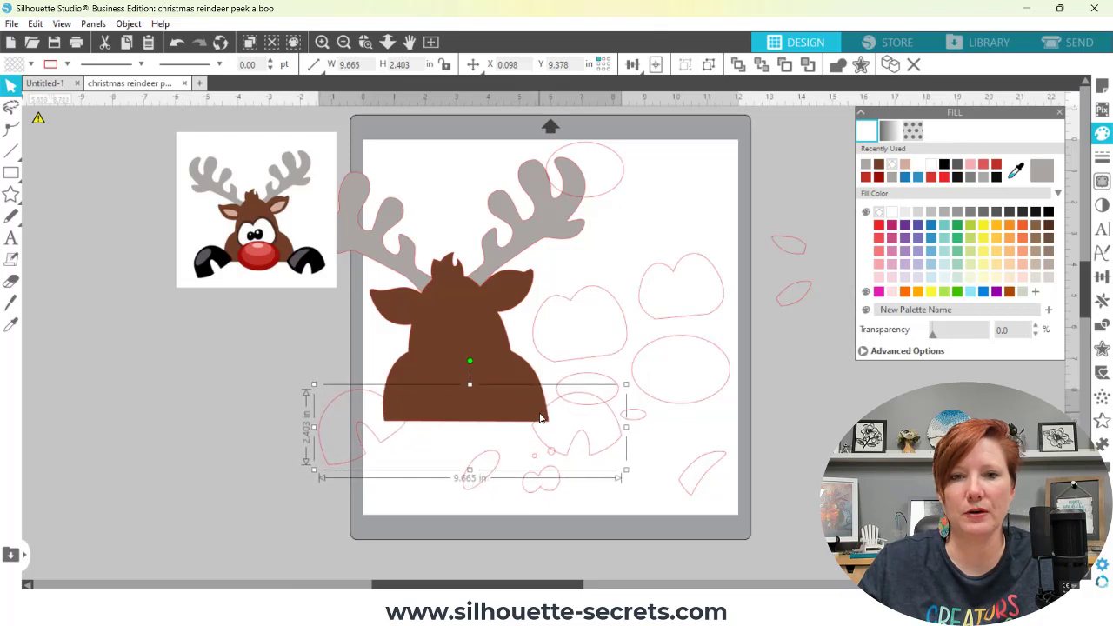
pyautogui.click(532, 410)
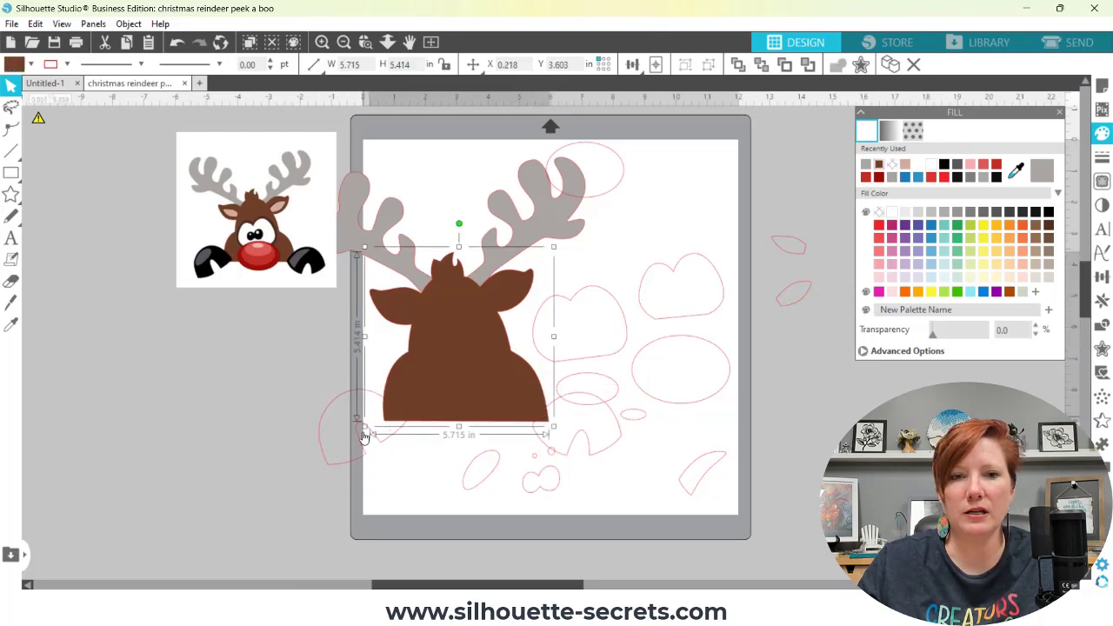
# Move the assembled antlers, body and hooves off the mat and place them together beneath the reference image.
pyautogui.moveTo(386, 459); pyautogui.dragTo(414, 204)
pyautogui.moveTo(430, 310); pyautogui.dragTo(183, 451)
pyautogui.click(344, 41)
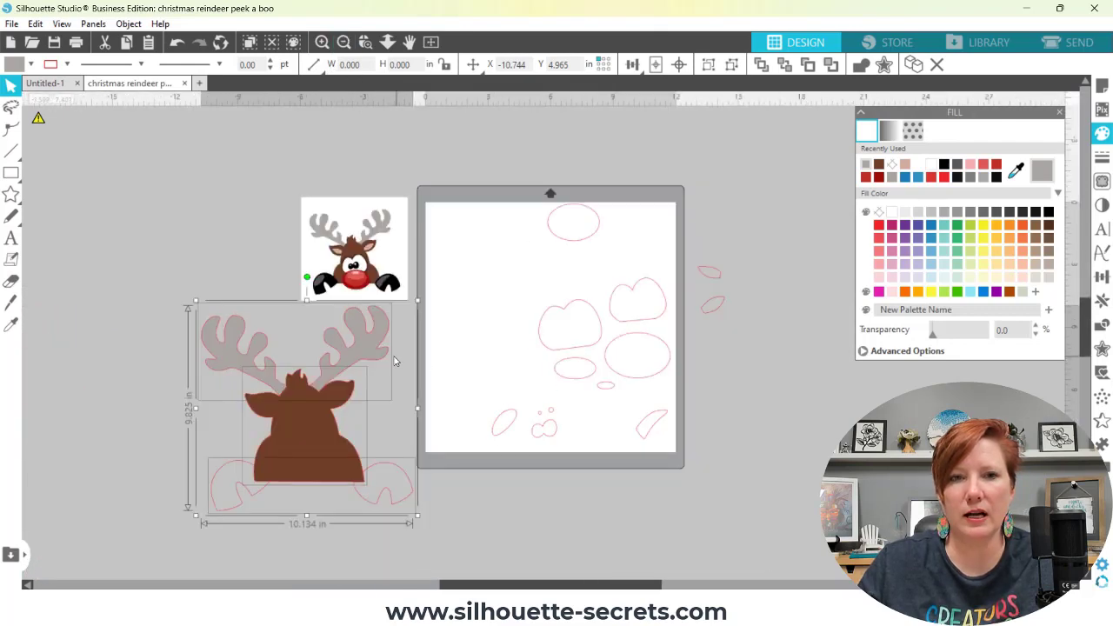
pyautogui.moveTo(393, 240); pyautogui.dragTo(393, 191)
pyautogui.moveTo(181, 276); pyautogui.dragTo(390, 453)
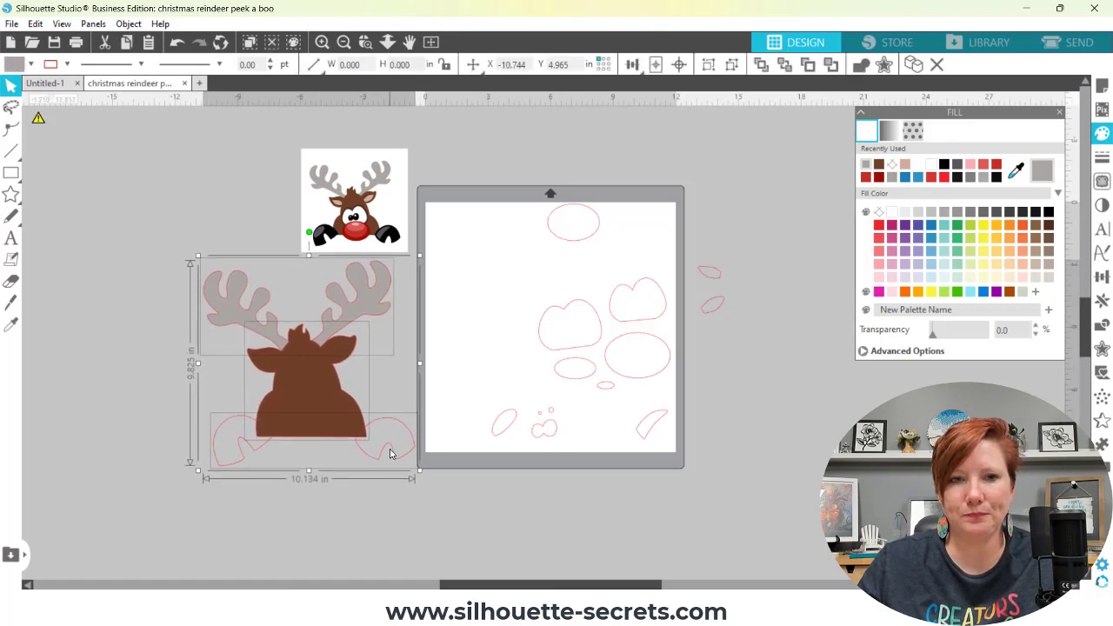
# Fill the hoof group with black sampled from the reference image and bring it to the front.
pyautogui.click(443, 375)
pyautogui.click(398, 423)
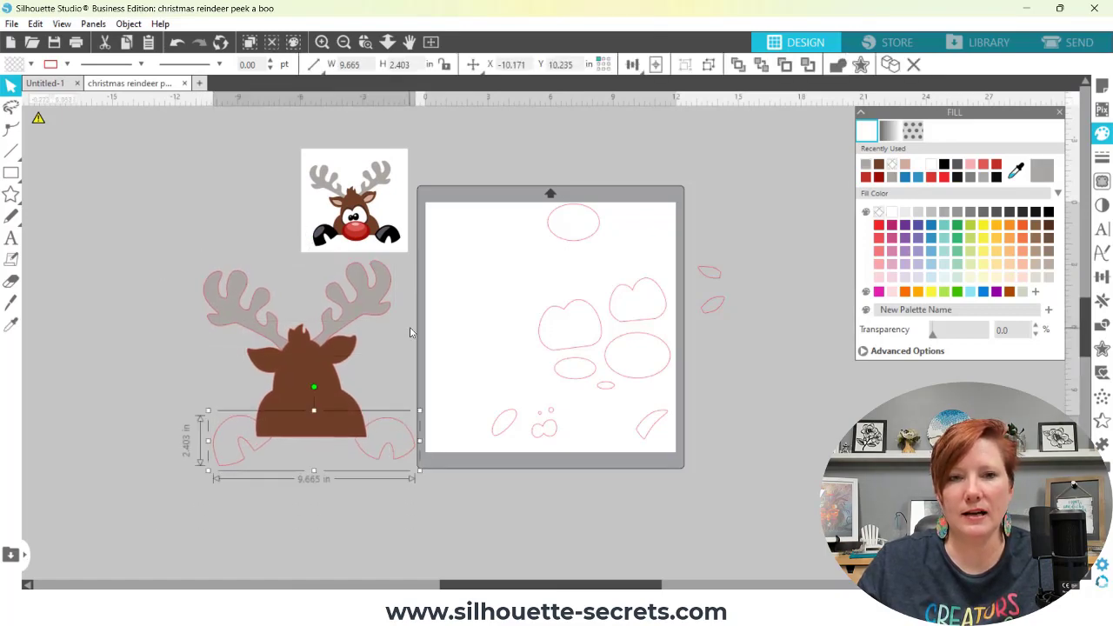
pyautogui.click(1017, 171)
pyautogui.click(393, 236)
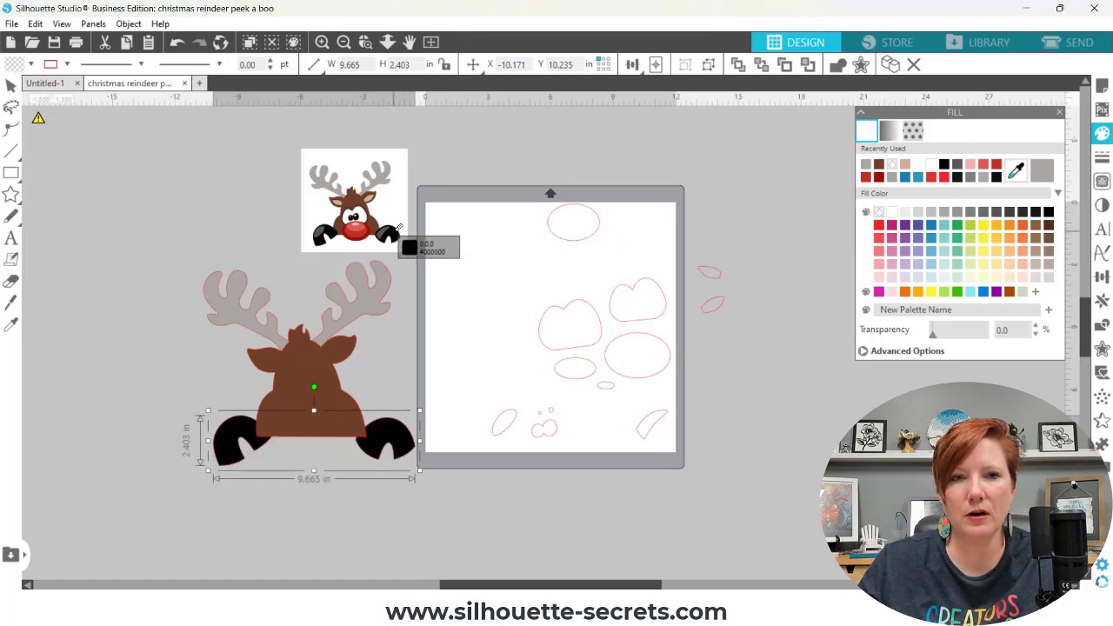
pyautogui.rightClick(386, 438)
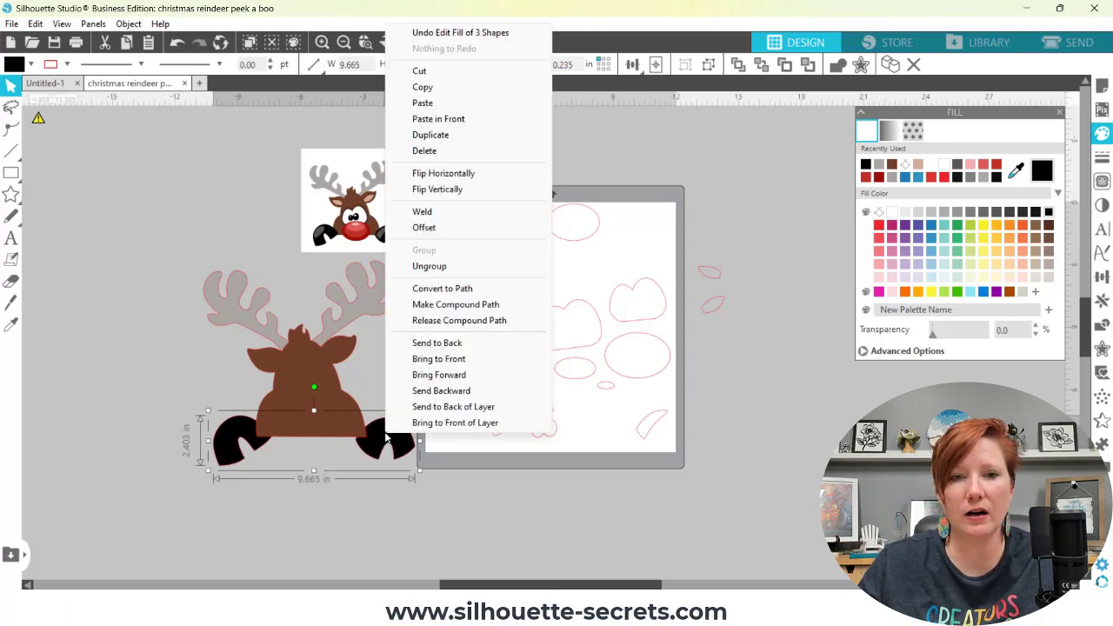
pyautogui.click(415, 364)
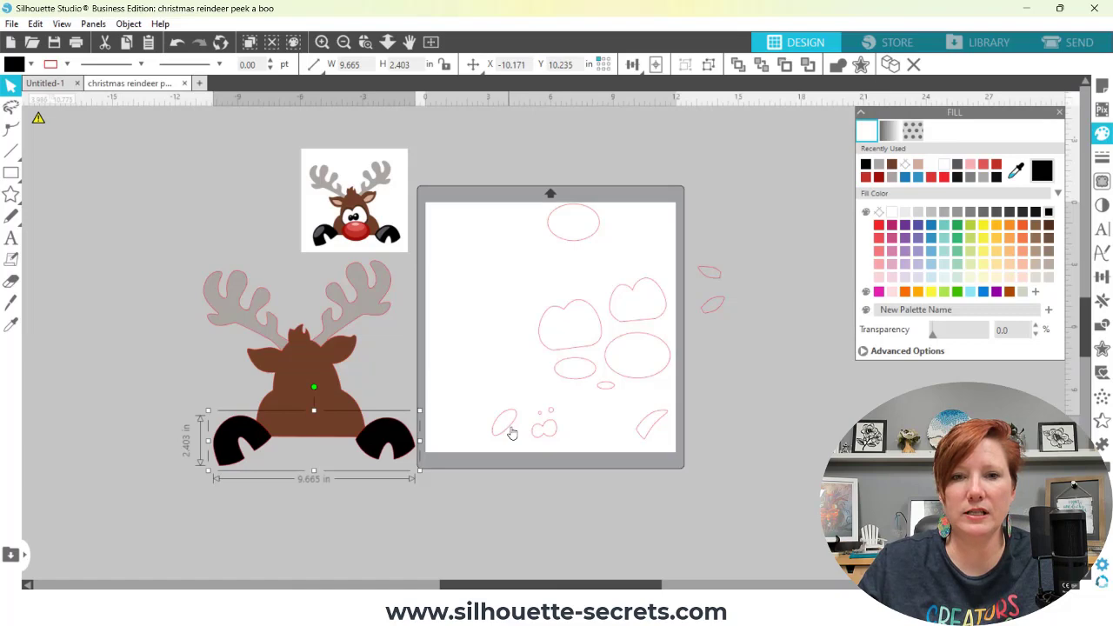
# Group the two hoof highlight pieces and fill them with dark gray sampled from the reference image's hoof.
pyautogui.click(551, 417)
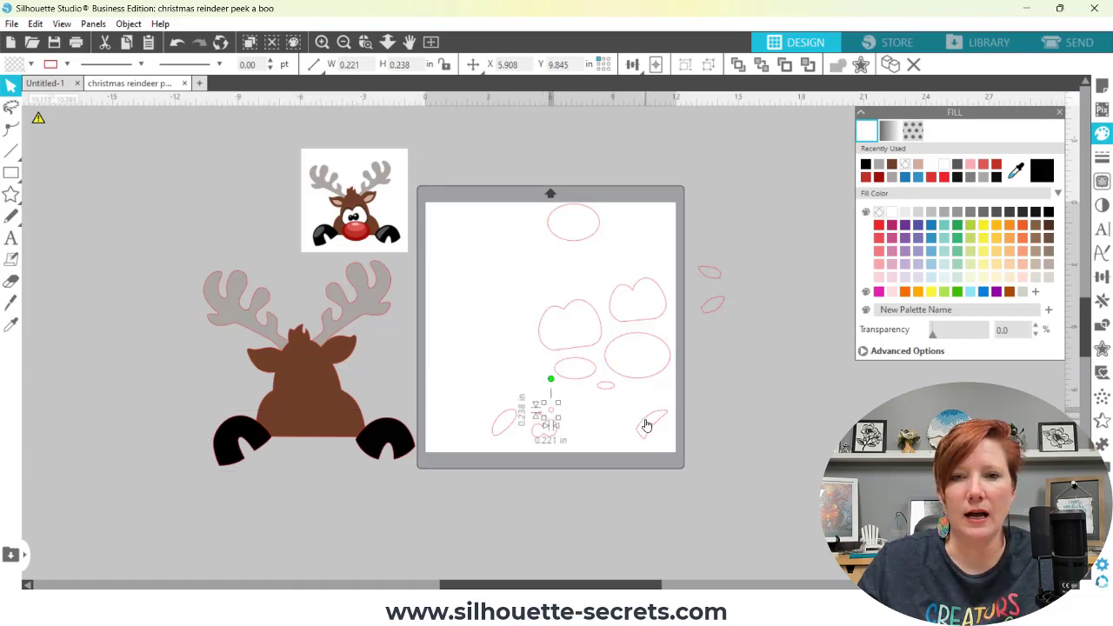
pyautogui.click(509, 432)
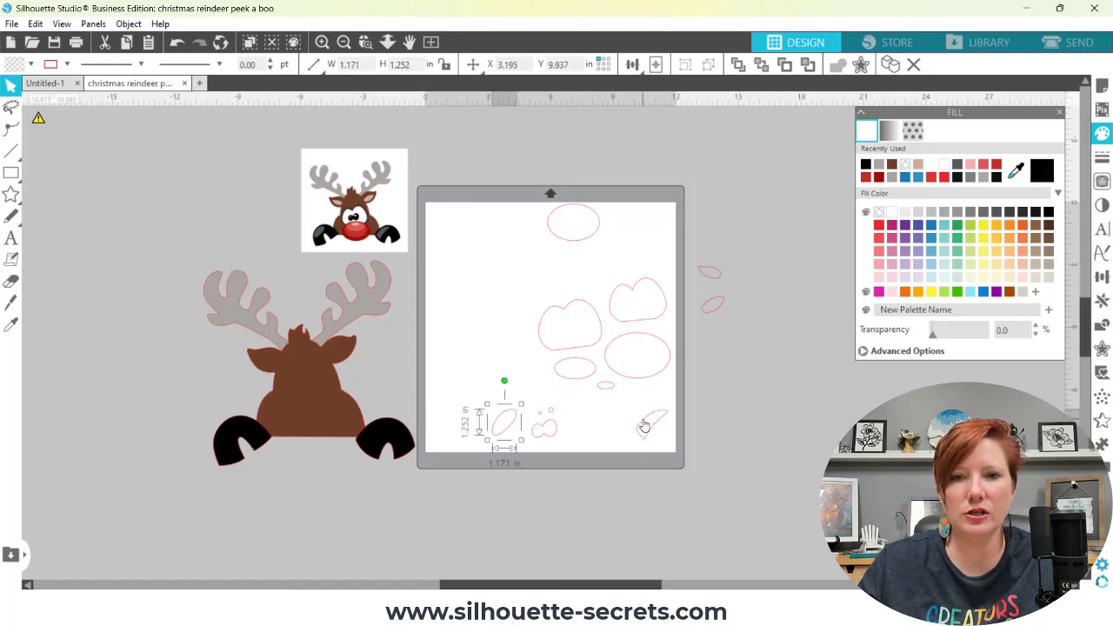
pyautogui.keyDown('shift'); pyautogui.click(644, 425); pyautogui.keyUp('shift')
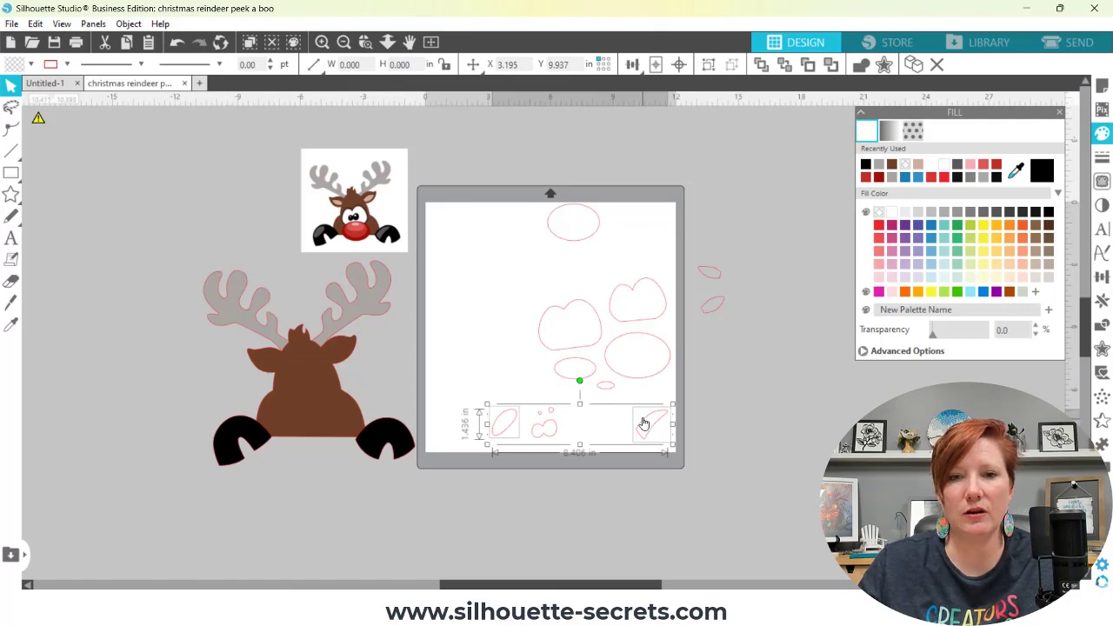
pyautogui.rightClick(660, 425)
pyautogui.click(693, 270)
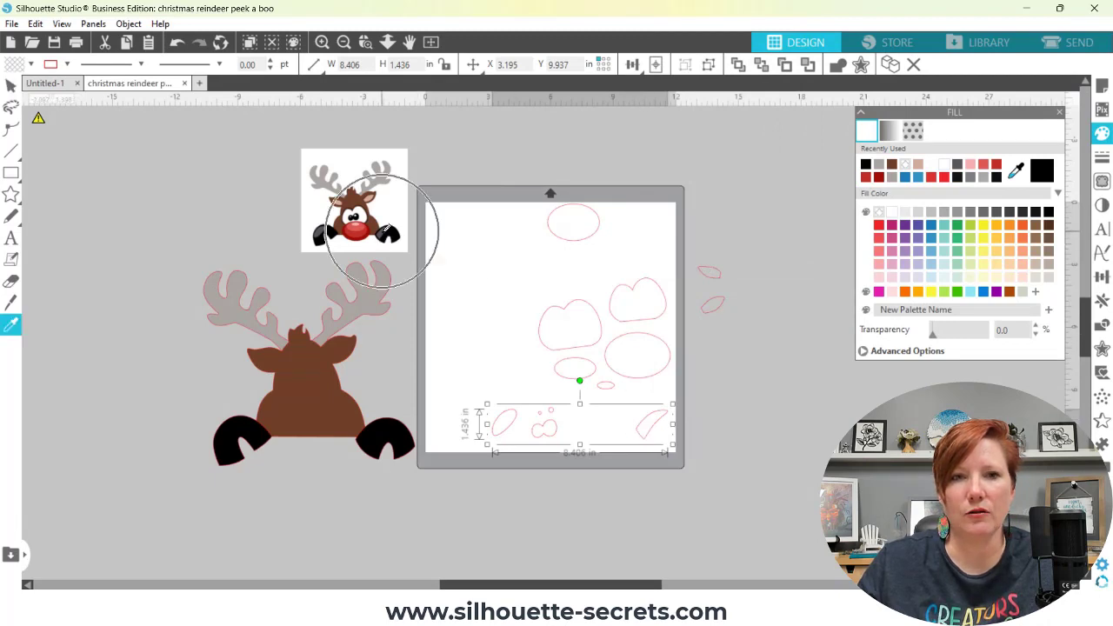
pyautogui.click(1015, 170)
pyautogui.click(321, 228)
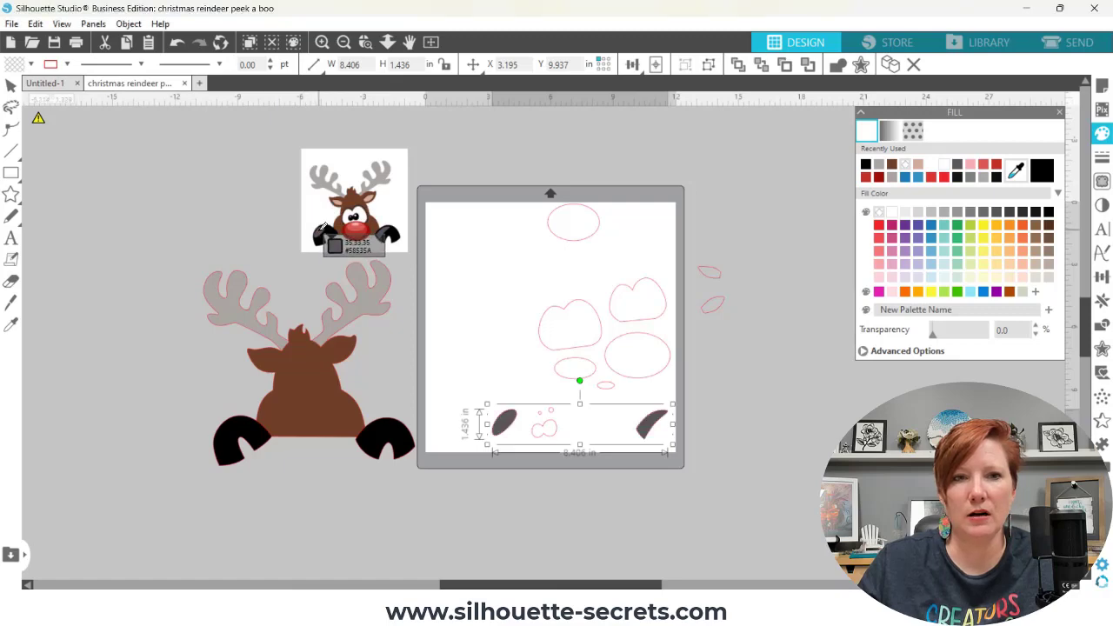
# Bring the dark gray highlight group to the front and position it on the two black hooves.
pyautogui.moveTo(511, 432); pyautogui.dragTo(252, 499)
pyautogui.rightClick(251, 500)
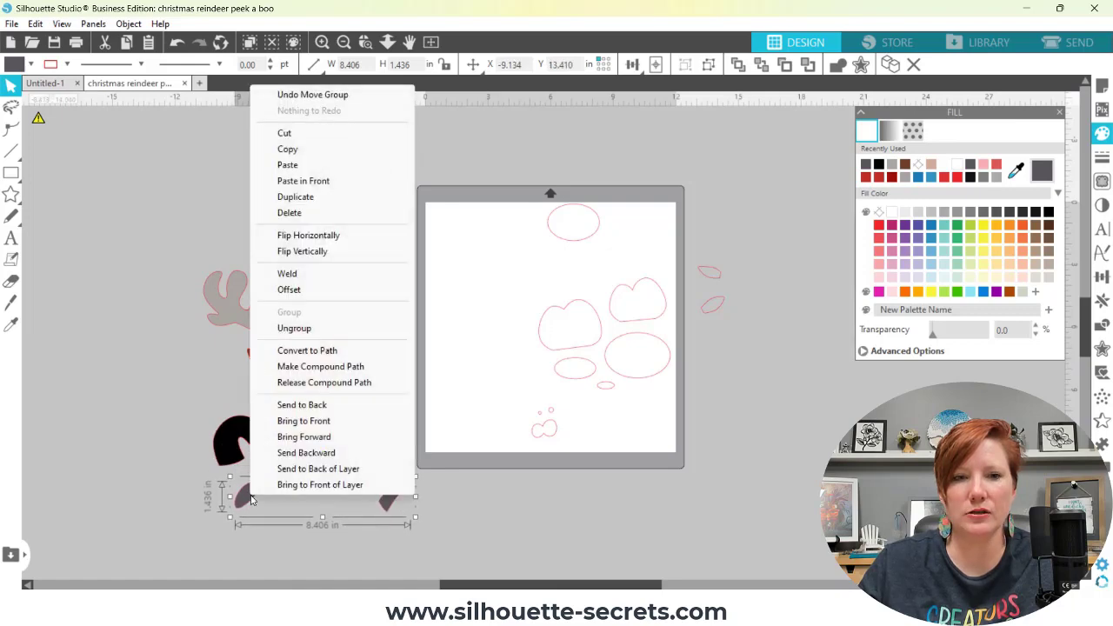
pyautogui.click(305, 421)
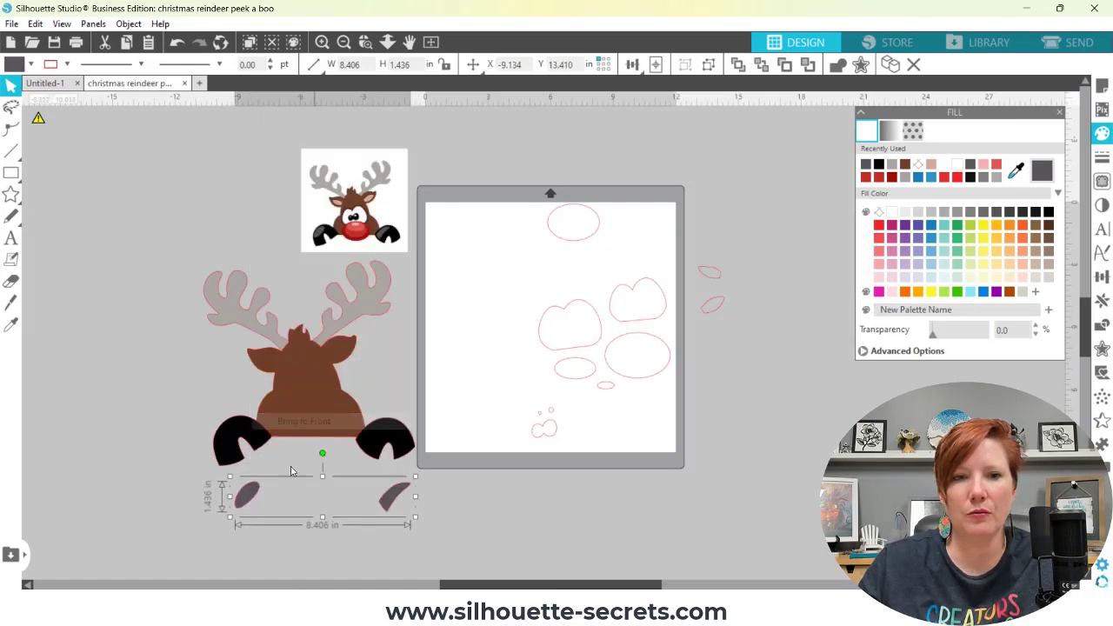
pyautogui.moveTo(250, 499); pyautogui.dragTo(231, 437)
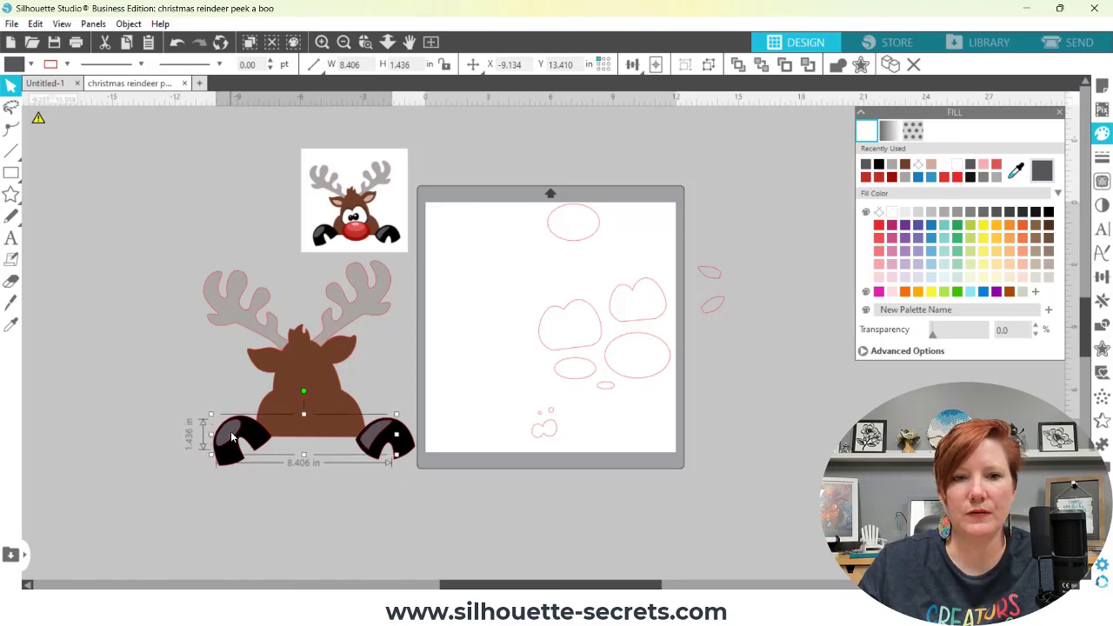
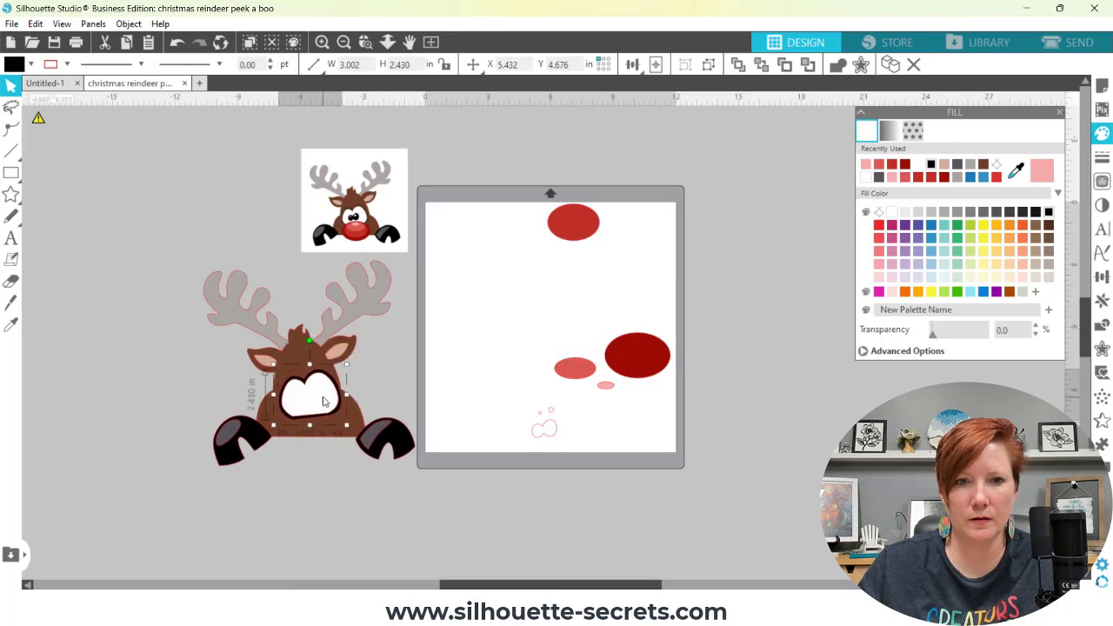
# Stack the four red and pink nose ovals by aligning their top edges and horizontal centers.
pyautogui.click(573, 223)
pyautogui.keyDown('shift'); pyautogui.click(582, 356); pyautogui.keyUp('shift')
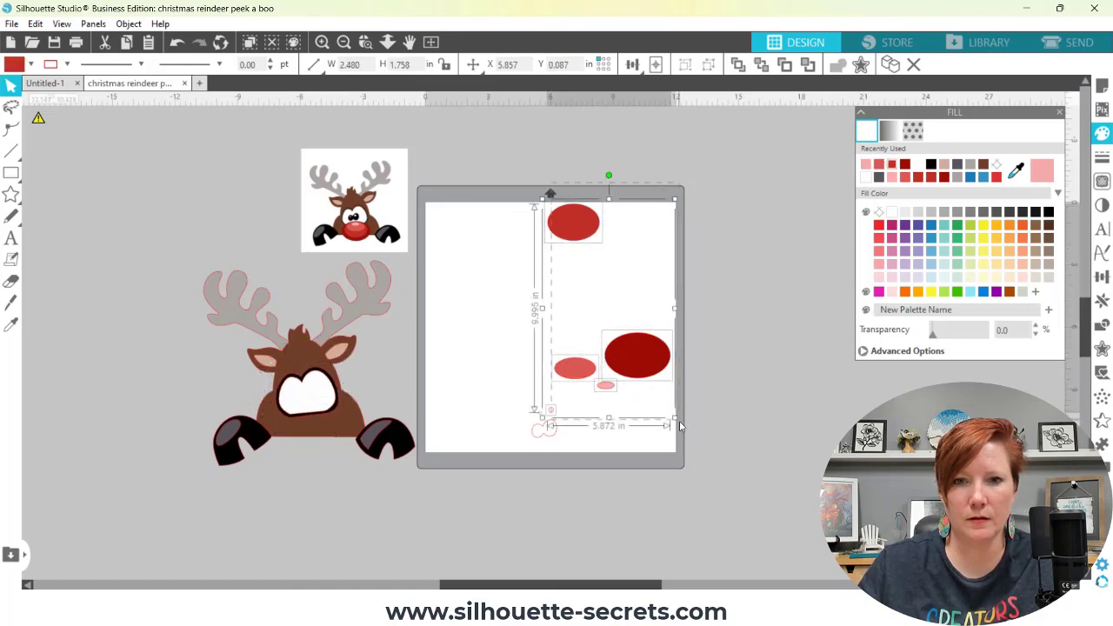
pyautogui.click(633, 64)
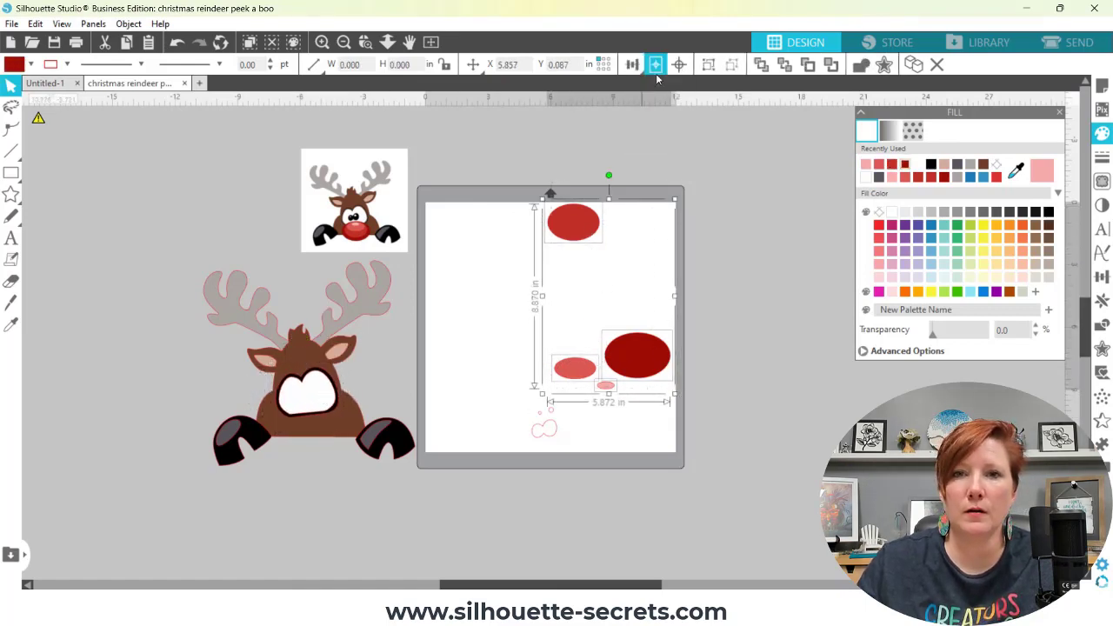
pyautogui.click(677, 111)
pyautogui.click(656, 88)
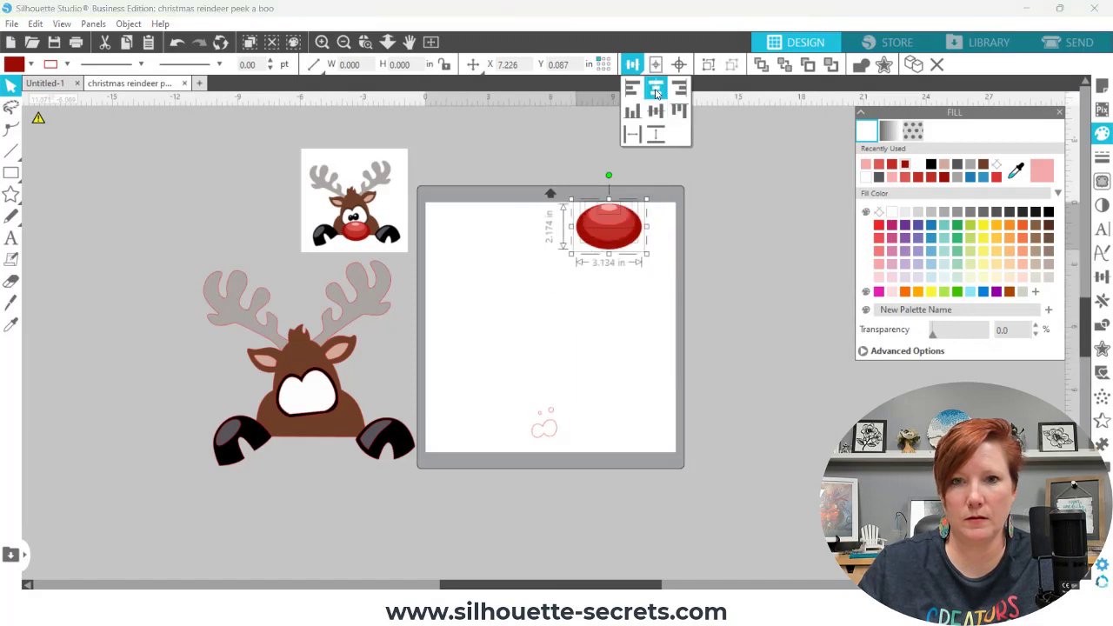
# Group the nose ovals, move the group onto the reindeer's face and bring it to the front.
pyautogui.rightClick(611, 239)
pyautogui.click(648, 441)
pyautogui.moveTo(622, 248); pyautogui.dragTo(323, 432)
pyautogui.rightClick(323, 433)
pyautogui.click(375, 354)
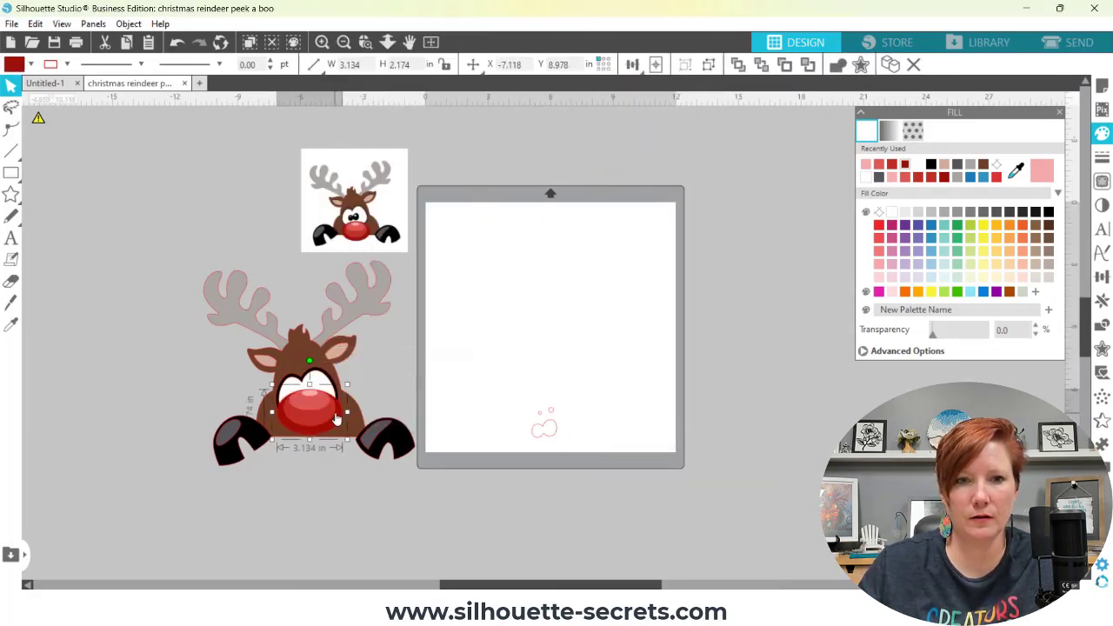
# Lower the nose below the eyes and center it horizontally with the brown body.
pyautogui.moveTo(319, 391); pyautogui.dragTo(327, 424)
pyautogui.click(318, 463)
pyautogui.click(326, 441)
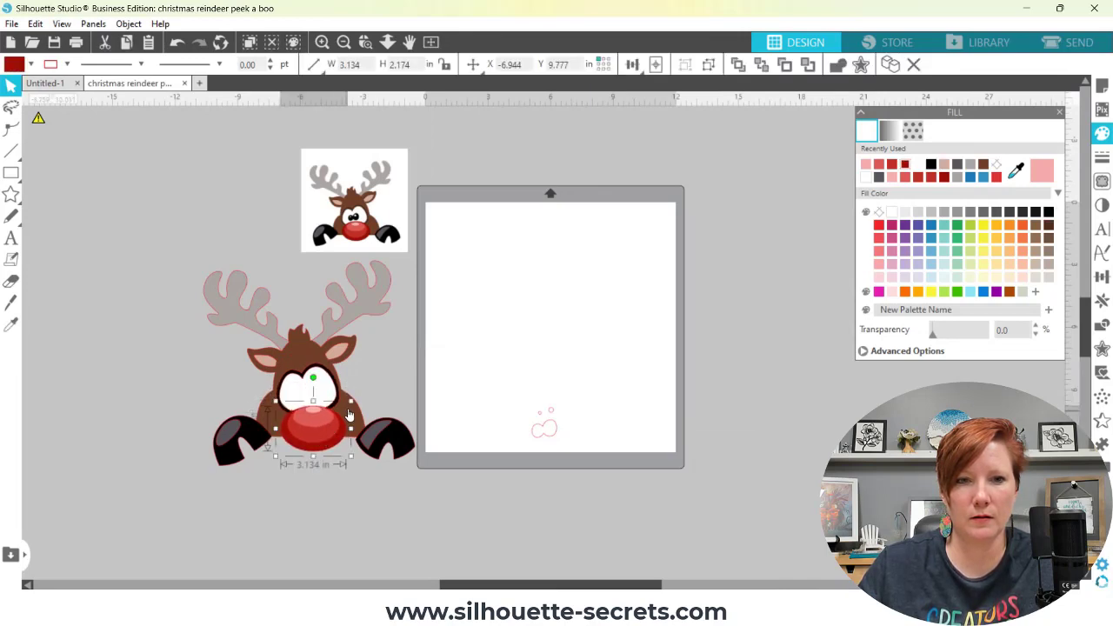
pyautogui.keyDown('shift'); pyautogui.click(350, 413); pyautogui.keyUp('shift')
pyautogui.click(632, 64)
pyautogui.click(657, 90)
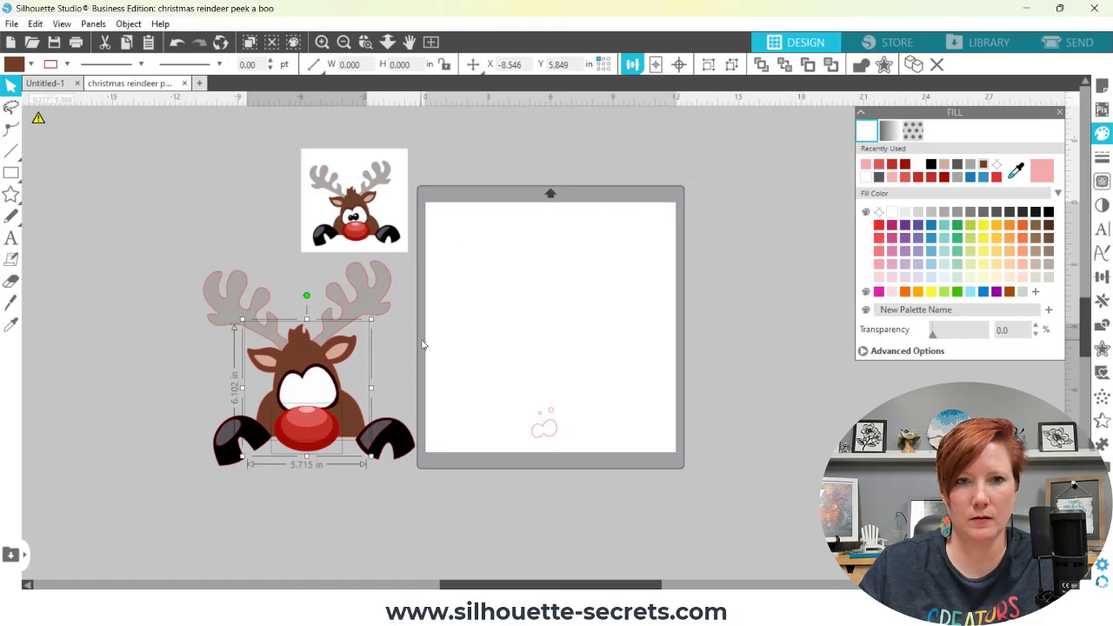
# Line up the nose and the hooves horizontally with the middle of the reindeer's body.
pyautogui.click(323, 483)
pyautogui.click(311, 430)
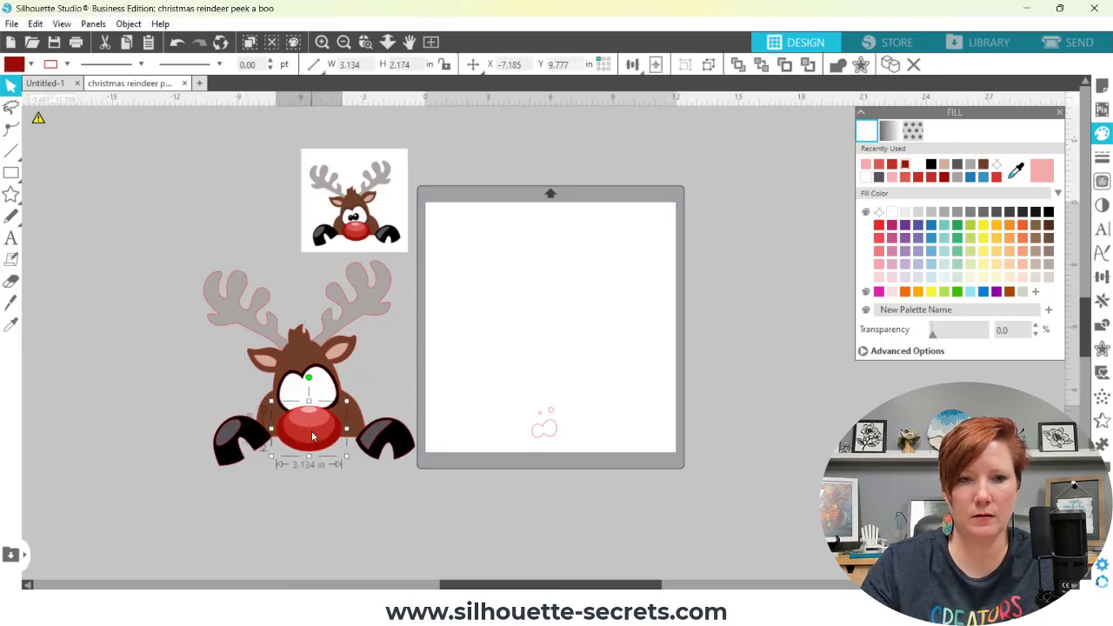
pyautogui.keyDown('shift'); pyautogui.click(356, 421); pyautogui.keyUp('shift')
pyautogui.rightClick(392, 392)
pyautogui.click(409, 249)
pyautogui.click(632, 64)
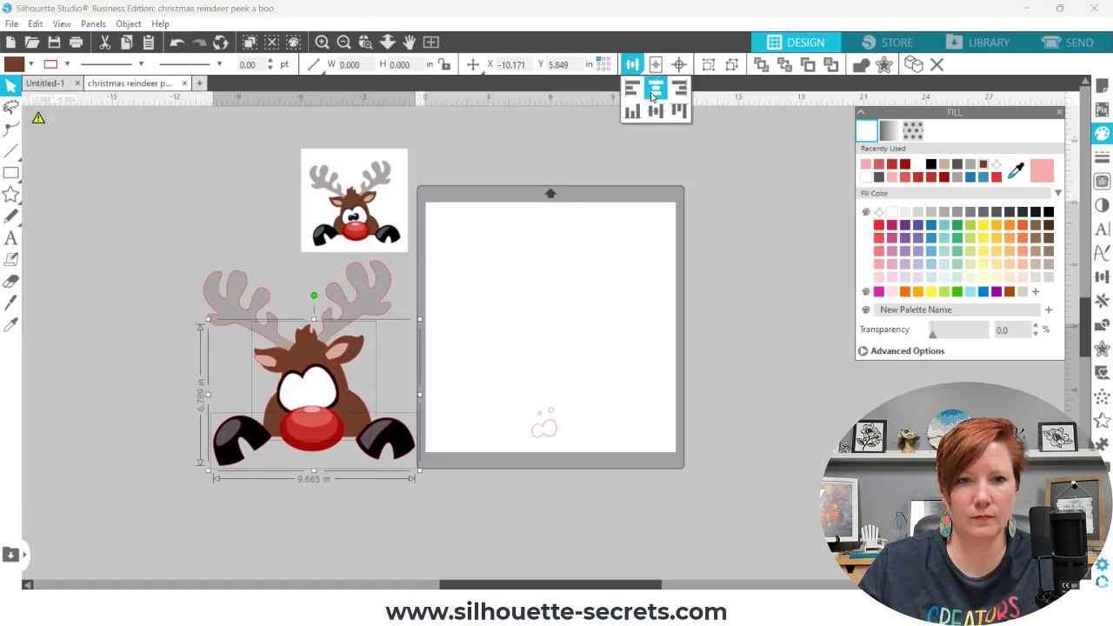
pyautogui.click(652, 90)
pyautogui.click(516, 226)
pyautogui.click(380, 432)
# Group the two tiny eye highlights and fill them with white, and fill the pupils with sampled black.
pyautogui.click(544, 420)
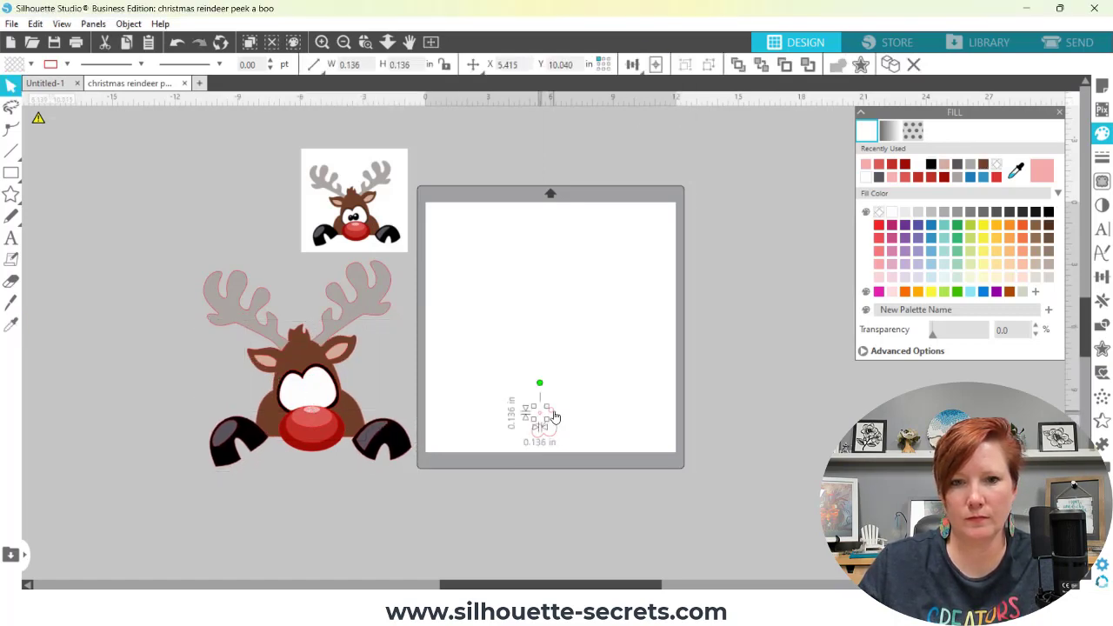
pyautogui.rightClick(549, 416)
pyautogui.click(576, 399)
pyautogui.click(1016, 173)
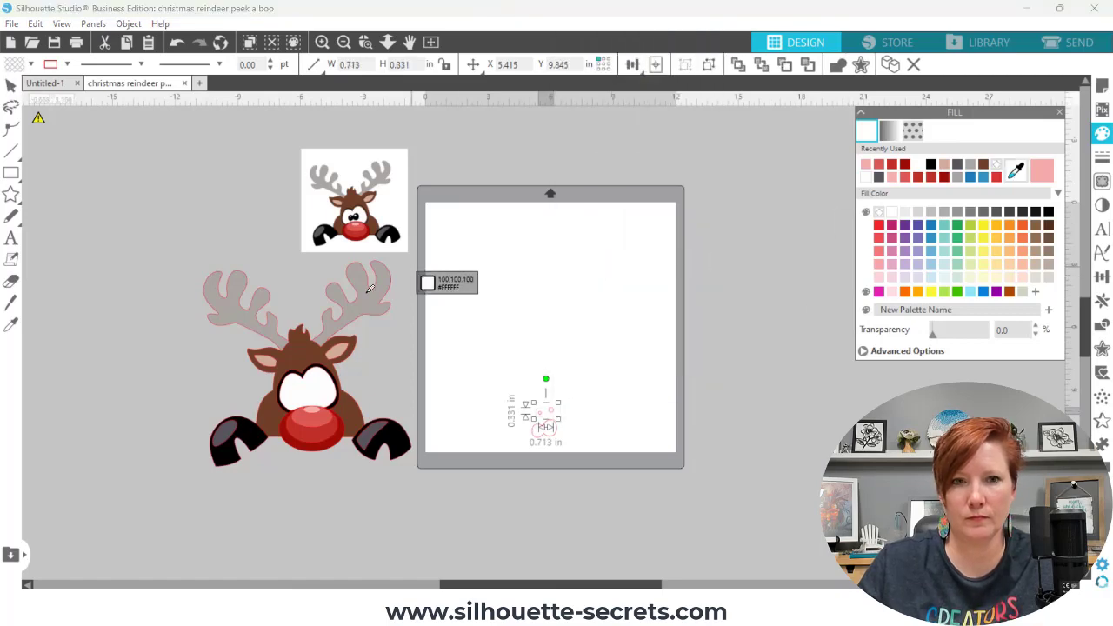
pyautogui.click(397, 436)
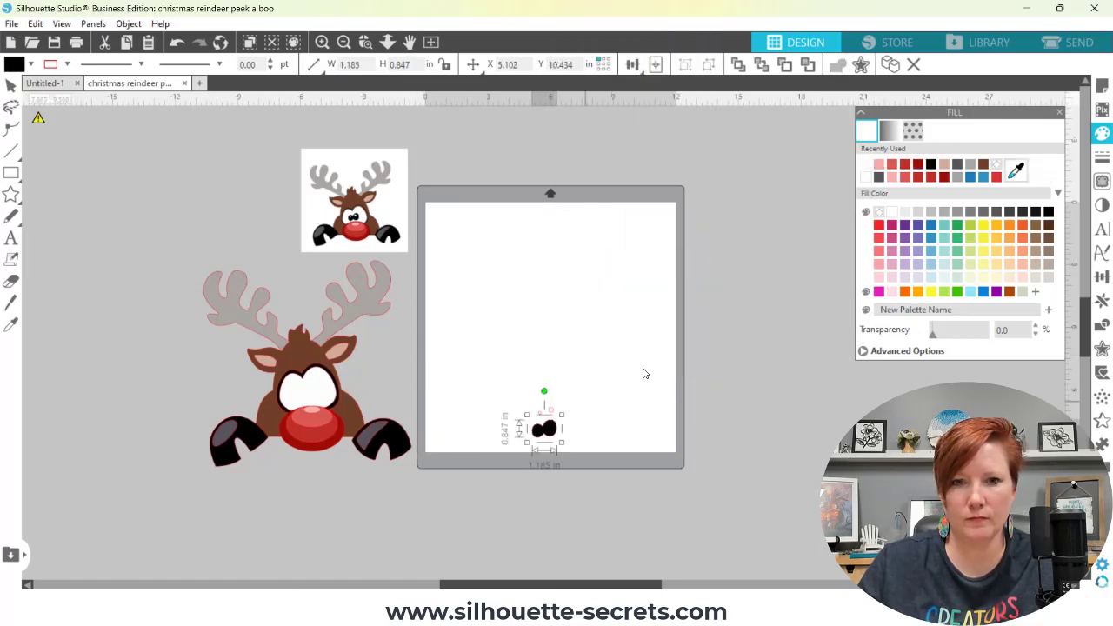
# Combine the white highlights with the black pupils and position them on the white of the reindeer's eyes.
pyautogui.click(10, 85)
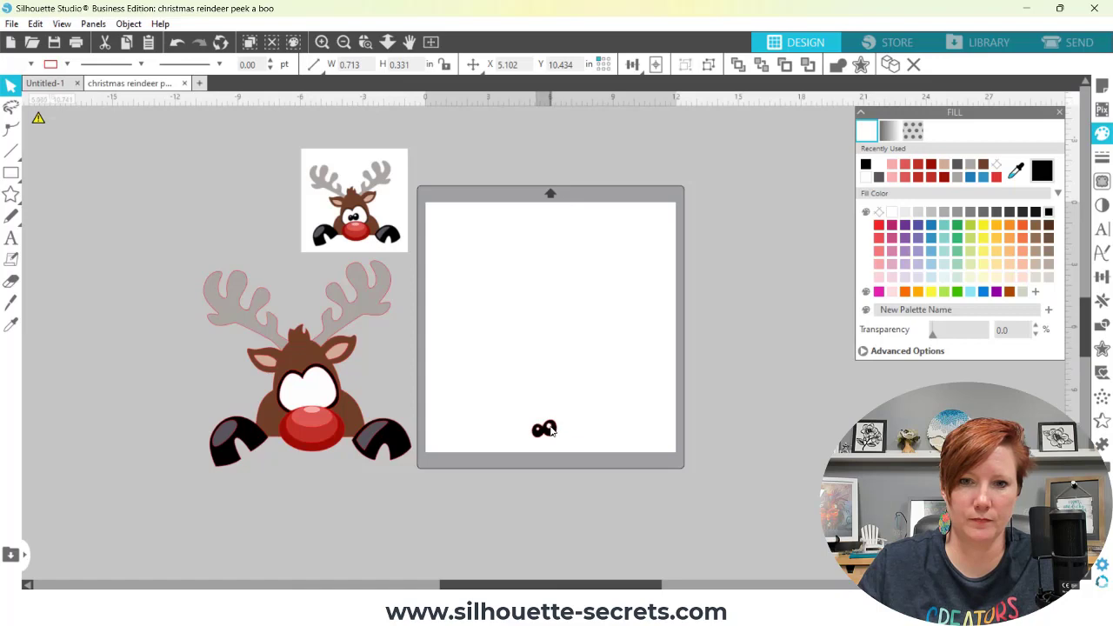
pyautogui.click(547, 429)
pyautogui.rightClick(545, 429)
pyautogui.moveTo(545, 429); pyautogui.dragTo(317, 396)
pyautogui.rightClick(472, 357)
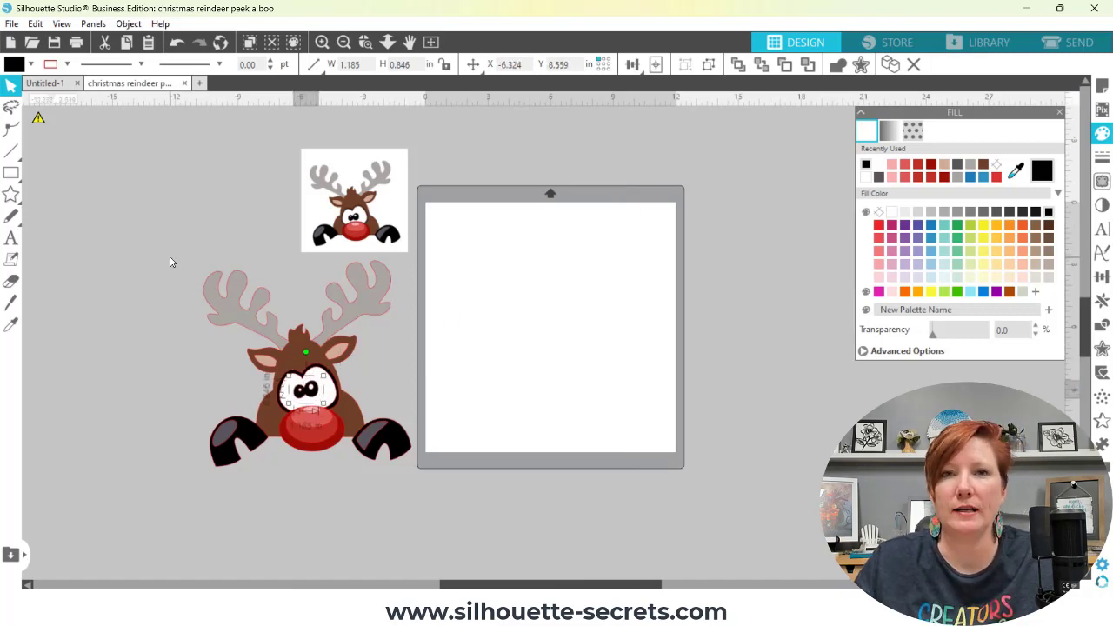
# Move the whole assembled reindeer onto the cutting mat and fit the mat in the view.
pyautogui.moveTo(166, 261); pyautogui.dragTo(437, 500)
pyautogui.moveTo(394, 447); pyautogui.dragTo(639, 400)
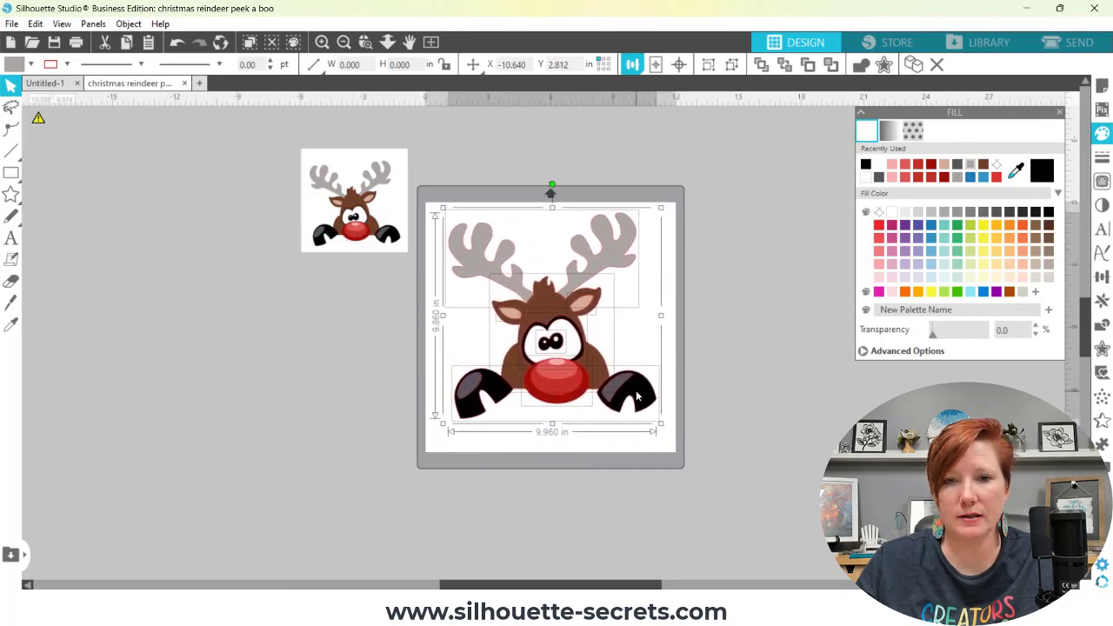
pyautogui.click(431, 42)
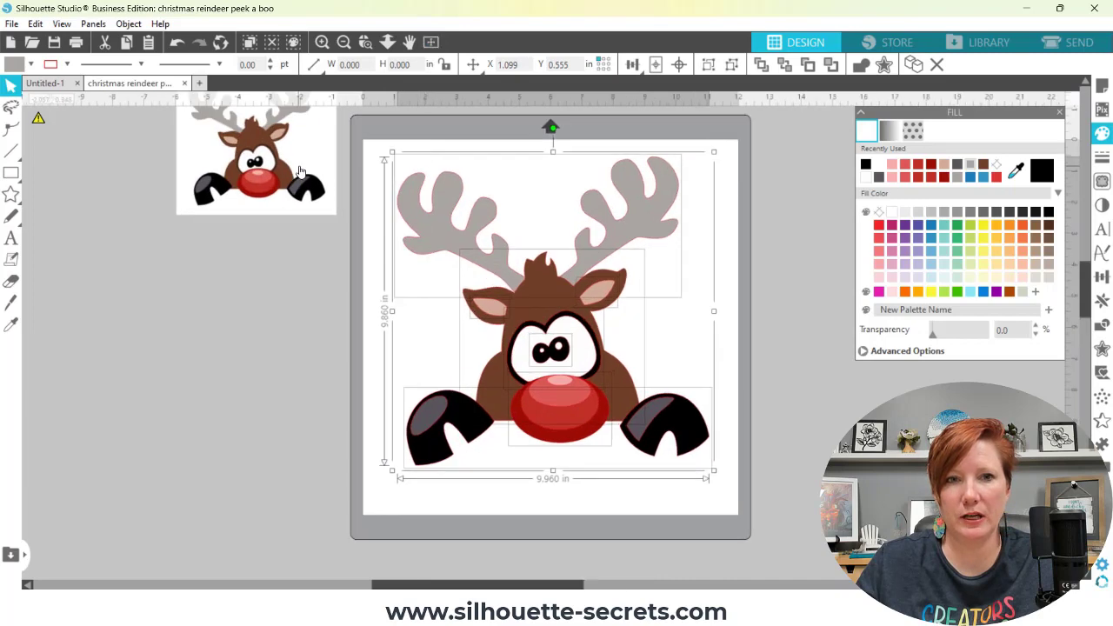
# Reposition the reference image beside the mat and nudge the hooves slightly.
pyautogui.click(206, 316)
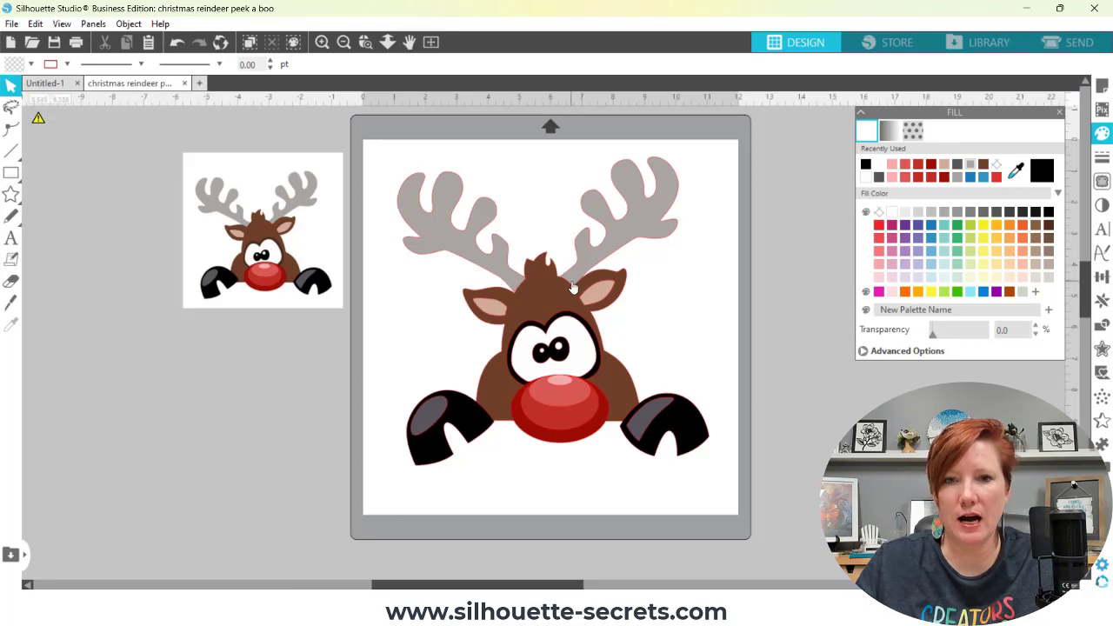
pyautogui.moveTo(463, 425); pyautogui.dragTo(465, 427)
pyautogui.press('Escape')
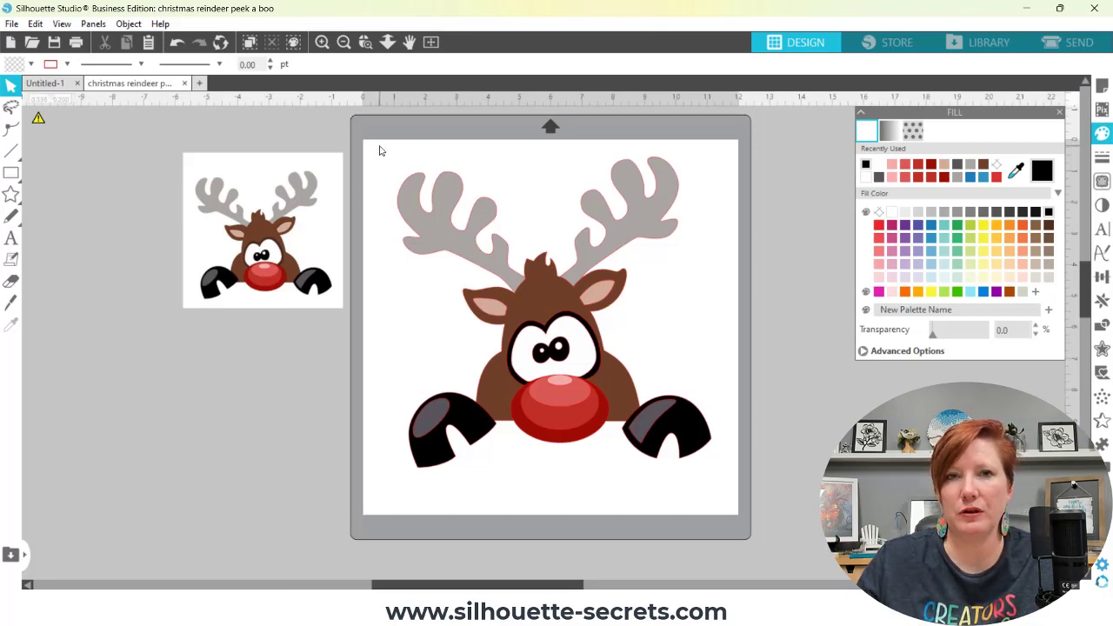
# Align the brown head-and-body shape and the antler group to a common horizontal center.
pyautogui.click(623, 384)
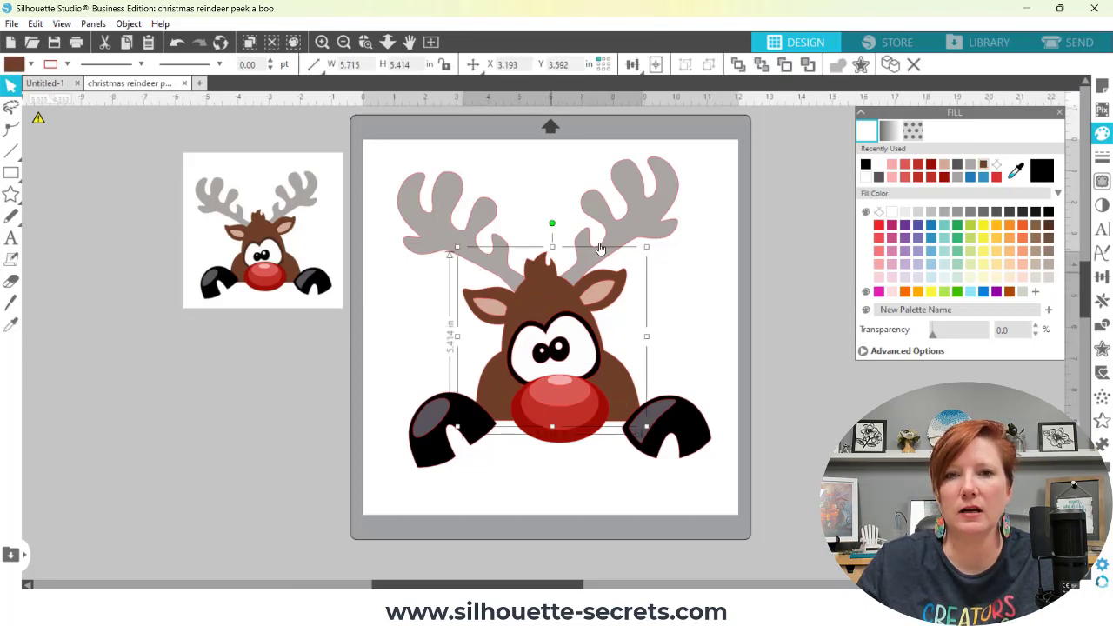
pyautogui.keyDown('shift'); pyautogui.click(651, 213); pyautogui.keyUp('shift')
pyautogui.click(633, 64)
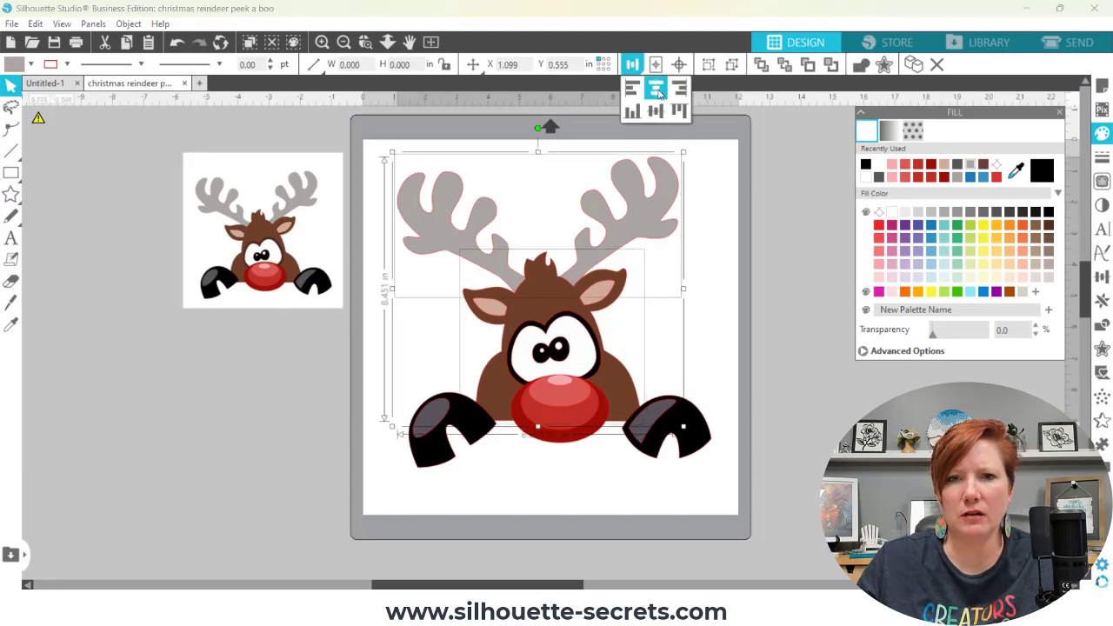
pyautogui.click(656, 90)
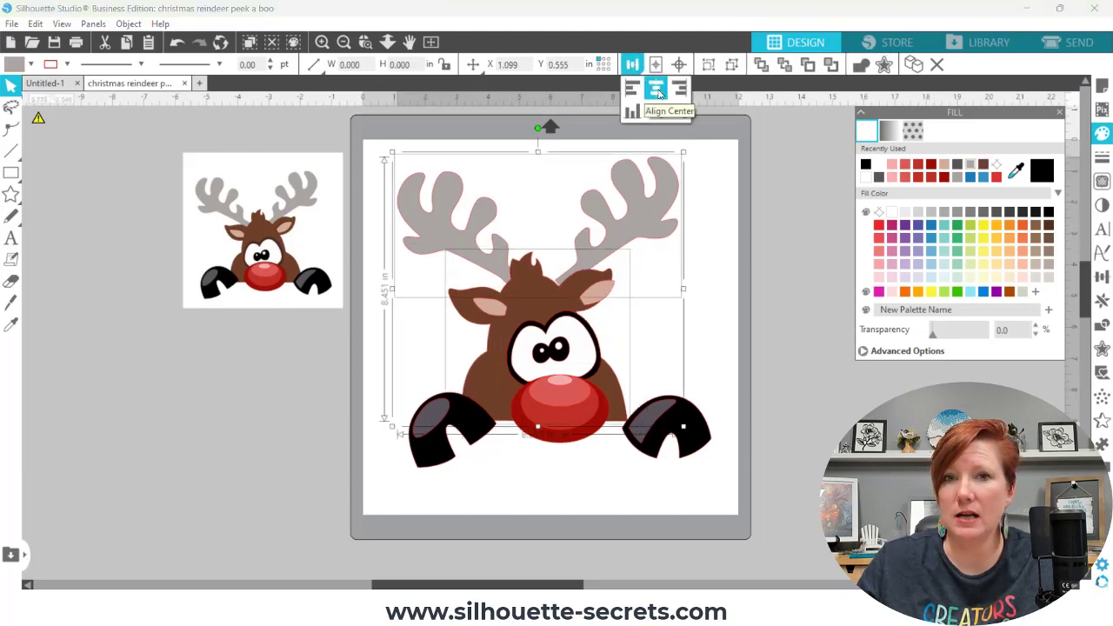
# Undo the last center alignment of the head and antlers and clear the selection.
pyautogui.click(177, 42)
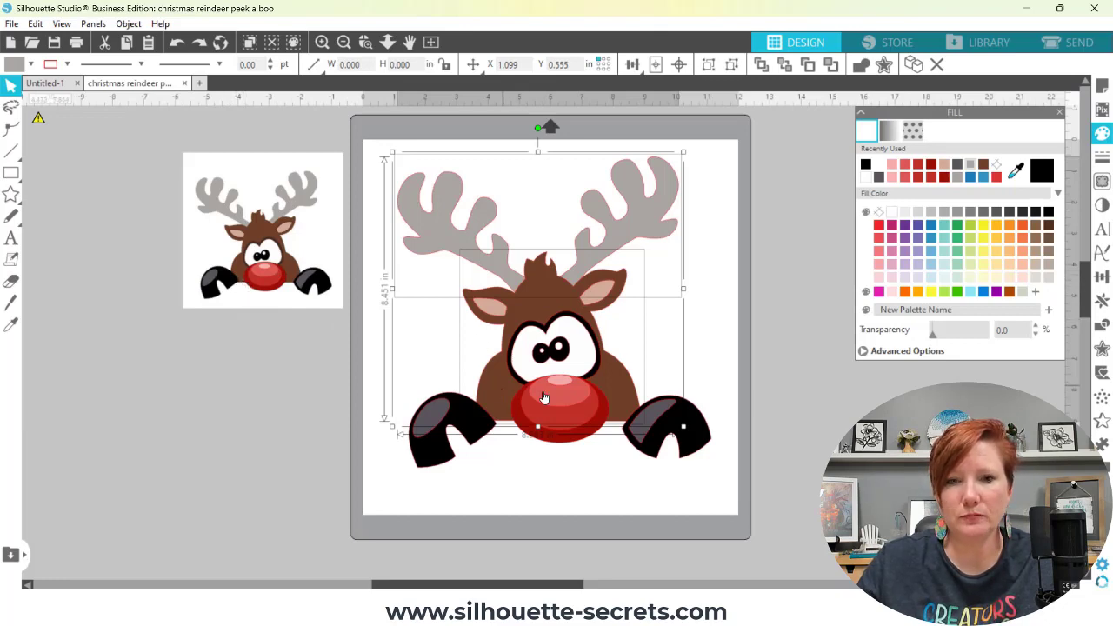
pyautogui.click(388, 160)
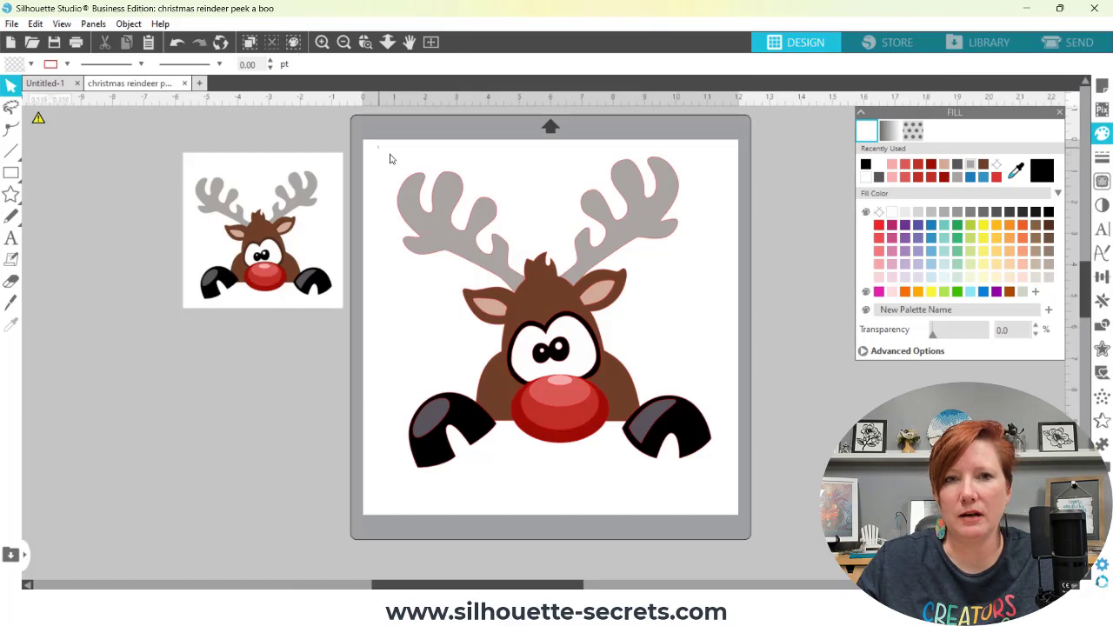
# Select all pieces of the assembled reindeer and set their line color to transparent.
pyautogui.moveTo(379, 147); pyautogui.dragTo(454, 202)
pyautogui.moveTo(550, 259); pyautogui.dragTo(695, 469)
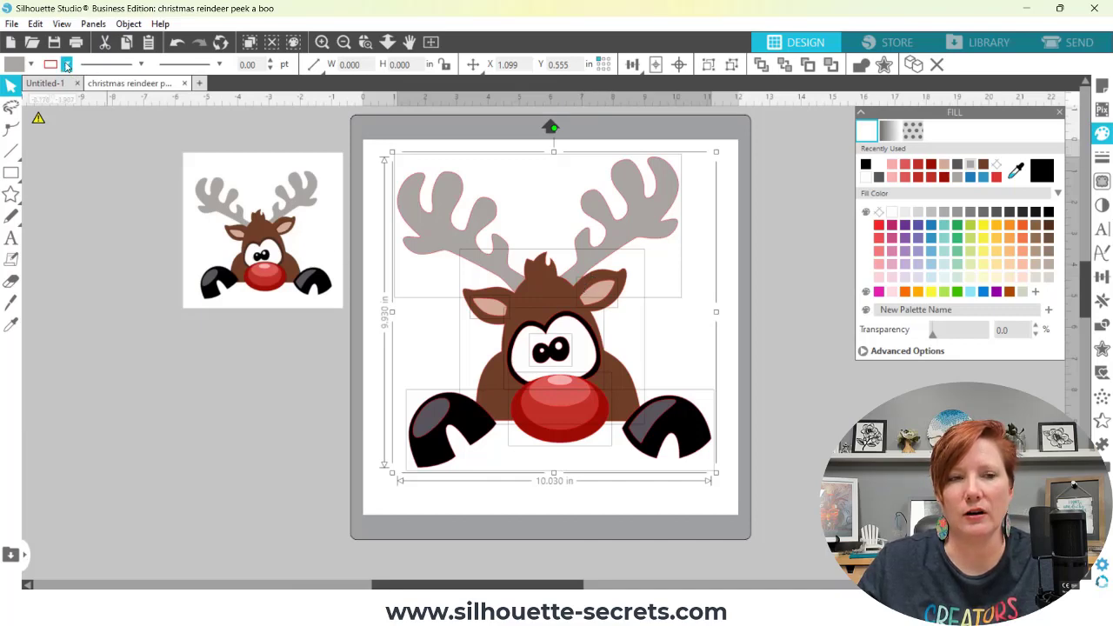
pyautogui.click(67, 65)
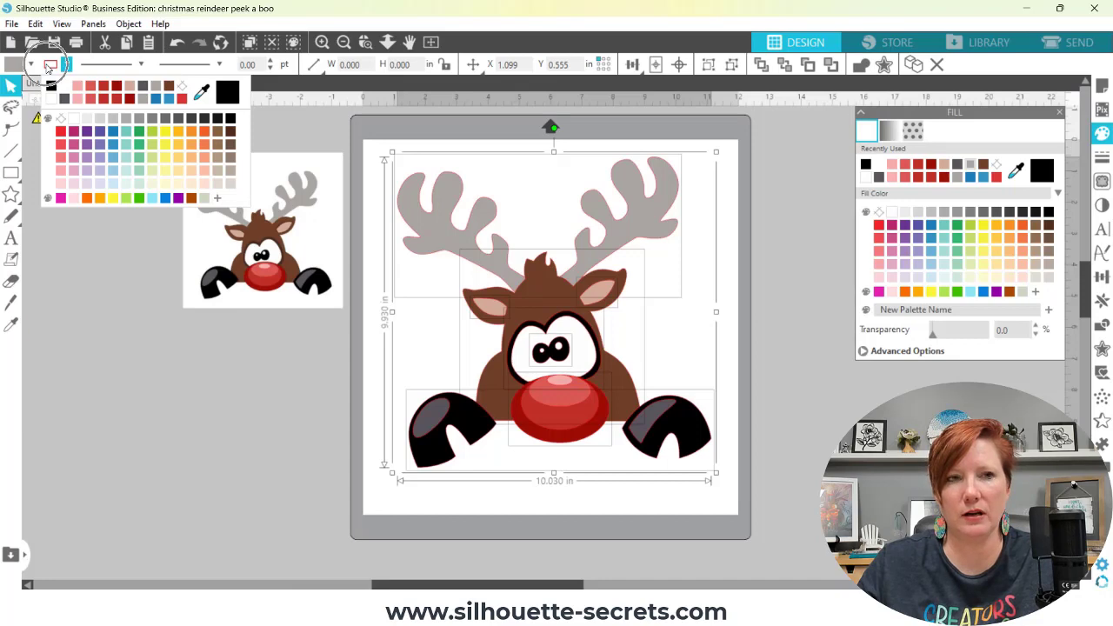
pyautogui.click(477, 82)
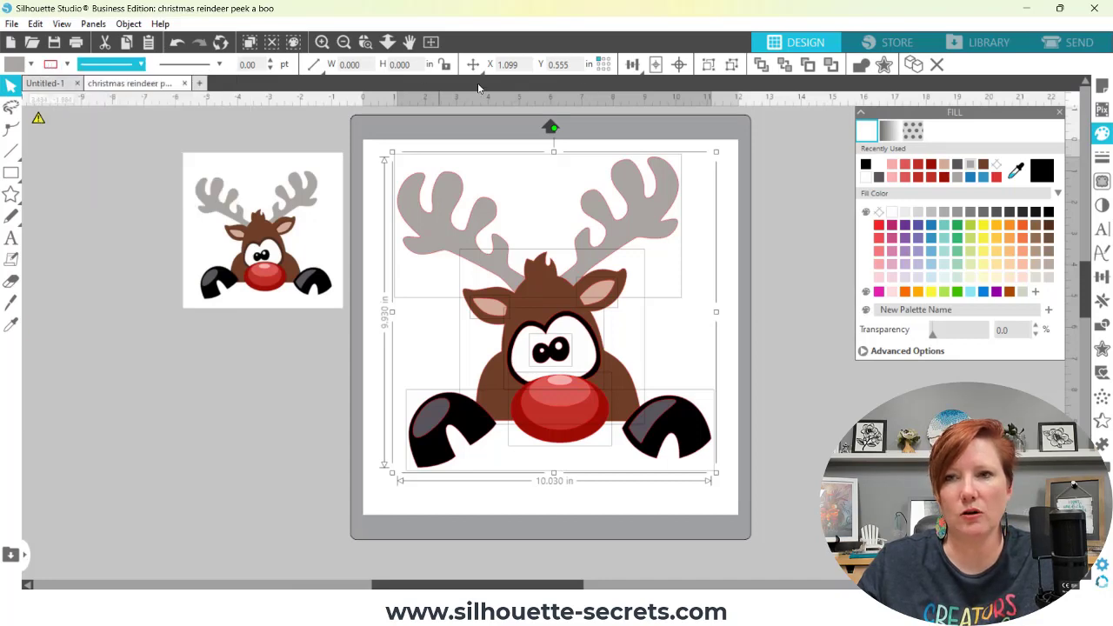
pyautogui.click(1103, 159)
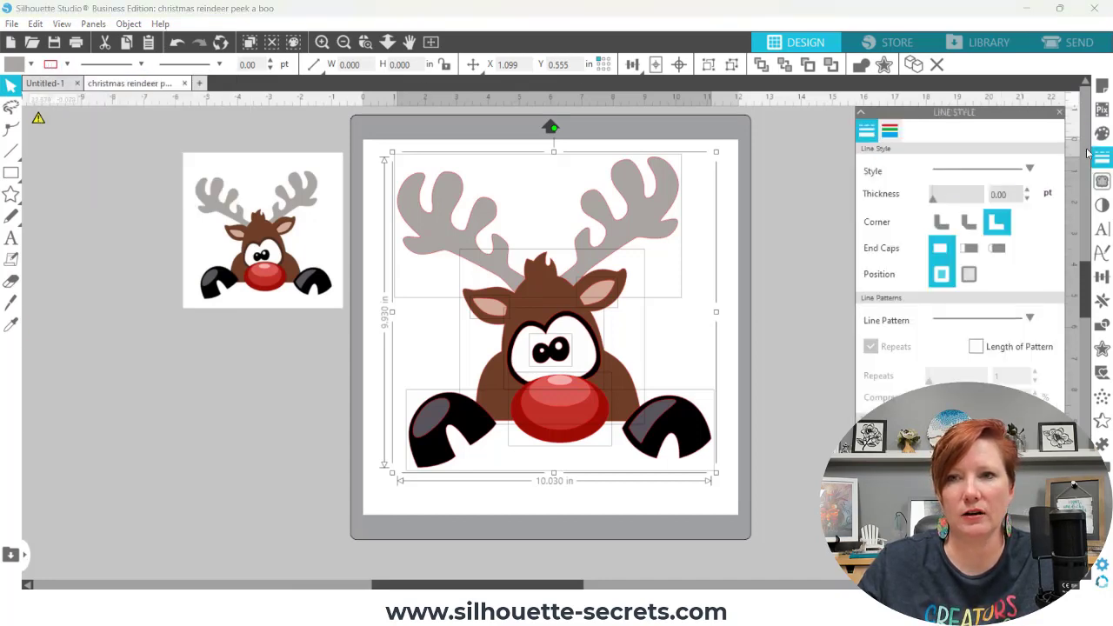
pyautogui.click(889, 130)
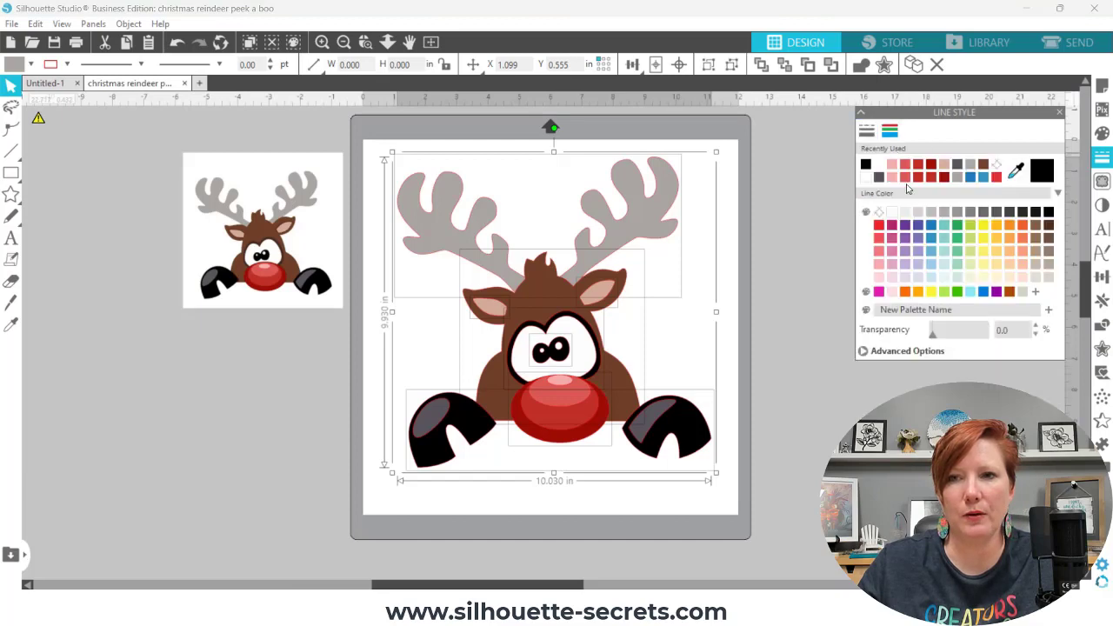
pyautogui.click(997, 165)
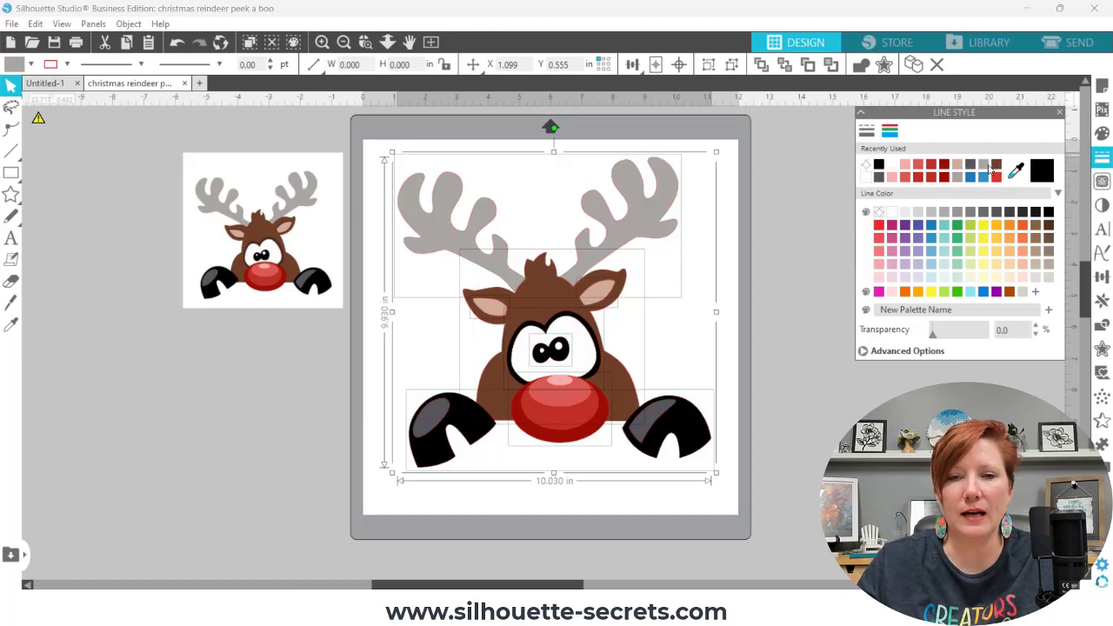
# Group all the reindeer pieces into one object and ungroup them again.
pyautogui.rightClick(663, 220)
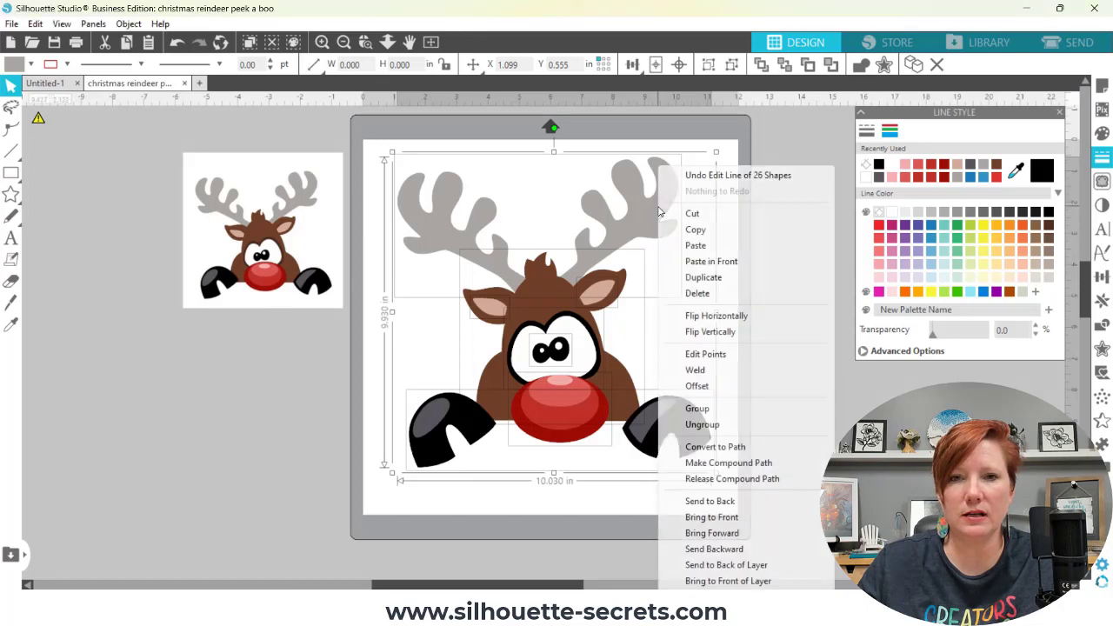
pyautogui.click(709, 409)
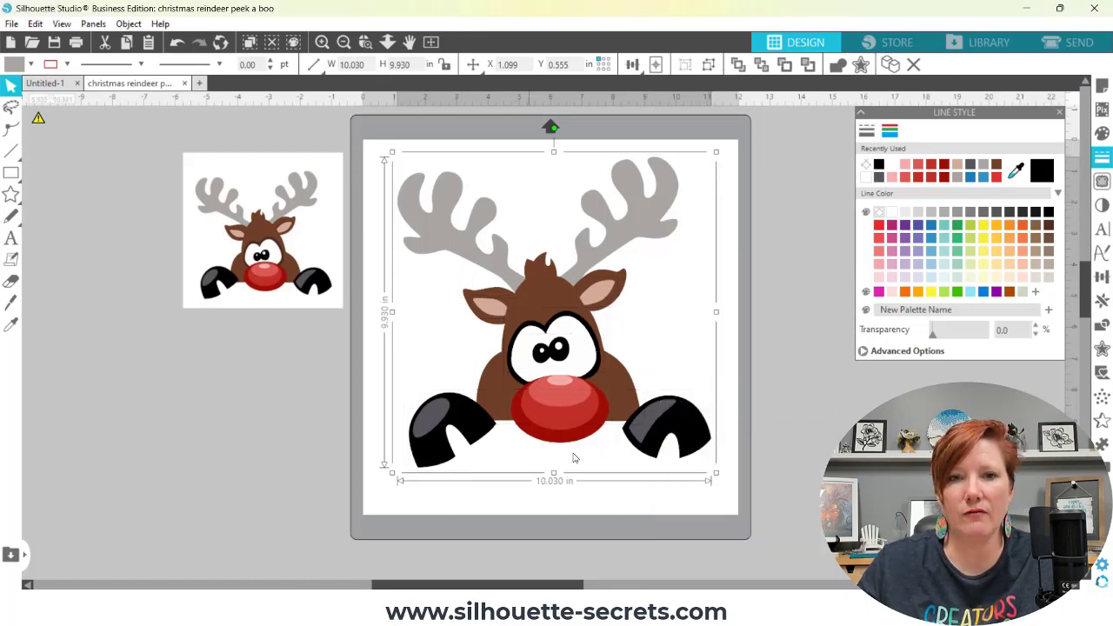
pyautogui.rightClick(556, 300)
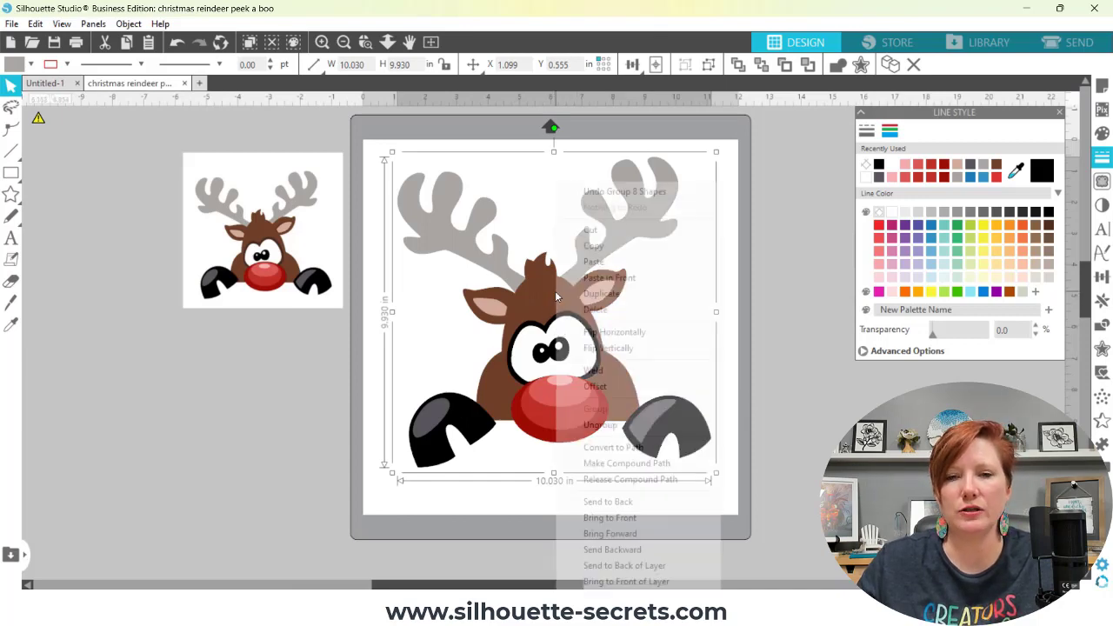
pyautogui.click(602, 425)
pyautogui.click(758, 405)
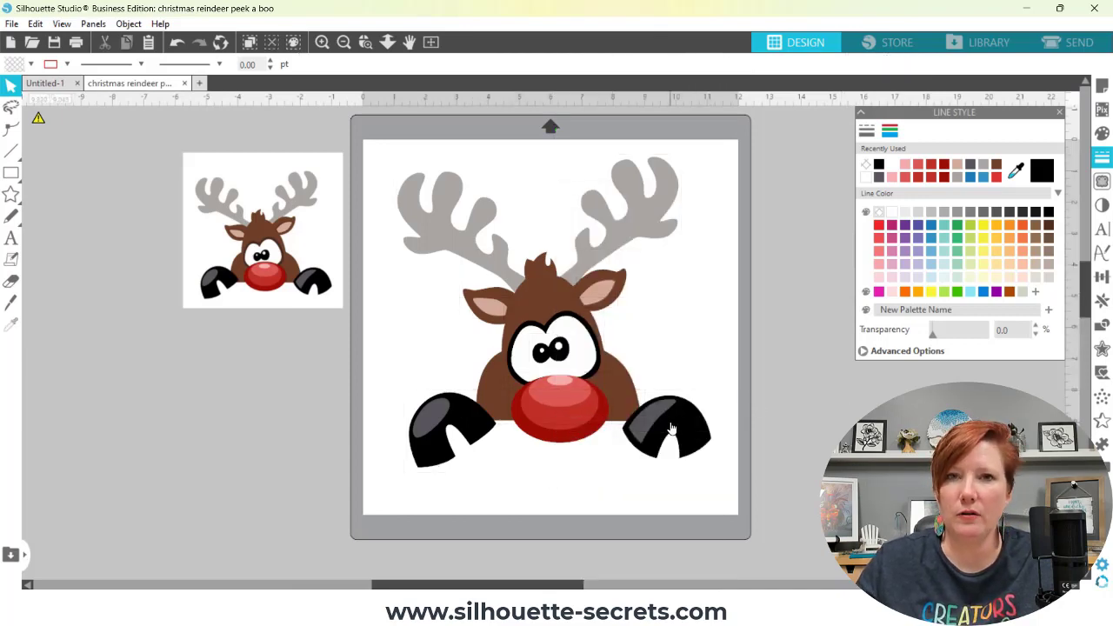
# Try moving the hooves and the red nose separately below the body, and undo both moves.
pyautogui.moveTo(676, 424); pyautogui.dragTo(677, 506)
pyautogui.click(352, 259)
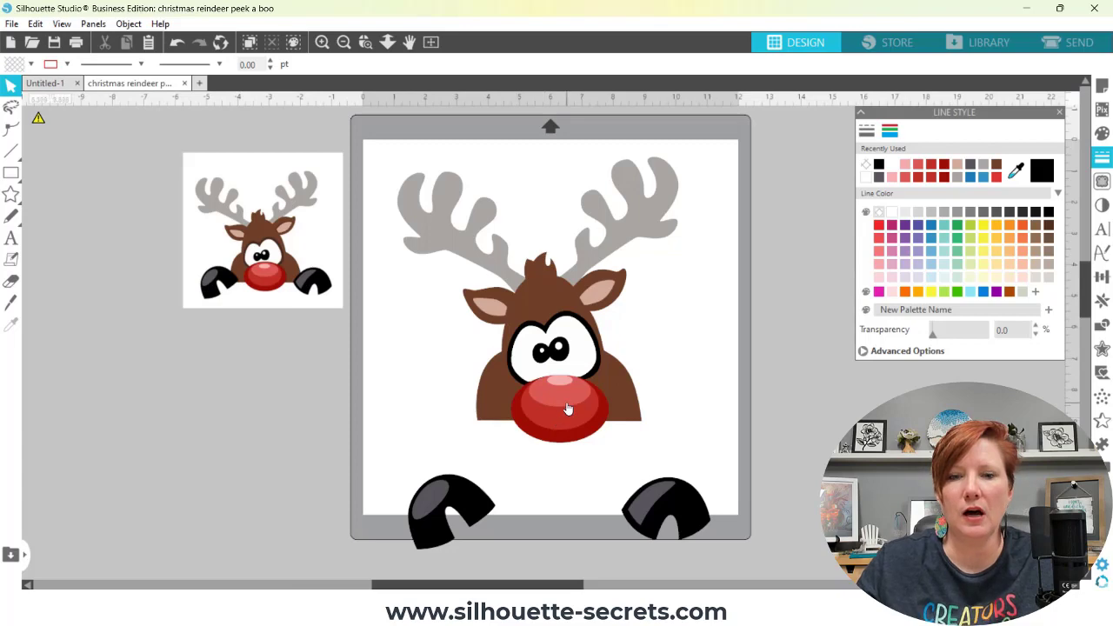
pyautogui.moveTo(566, 406); pyautogui.dragTo(565, 461)
pyautogui.hotkey('ctrl', 'z')
pyautogui.hotkey('ctrl', 'z')
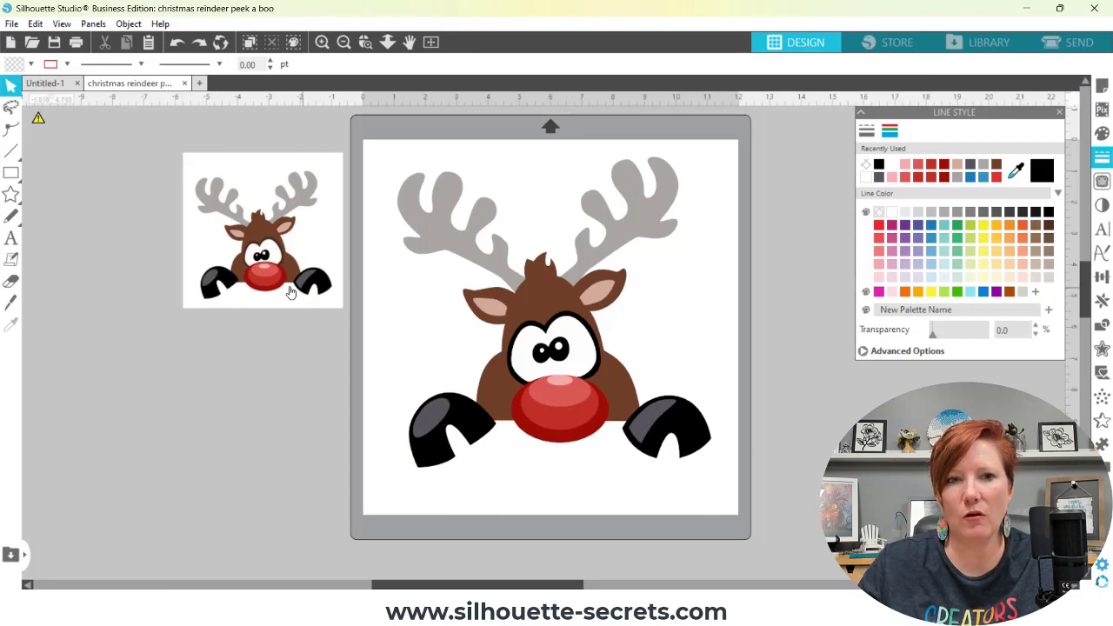
# Group the hooves with the red nose and move that group below the reindeer's body.
pyautogui.click(465, 420)
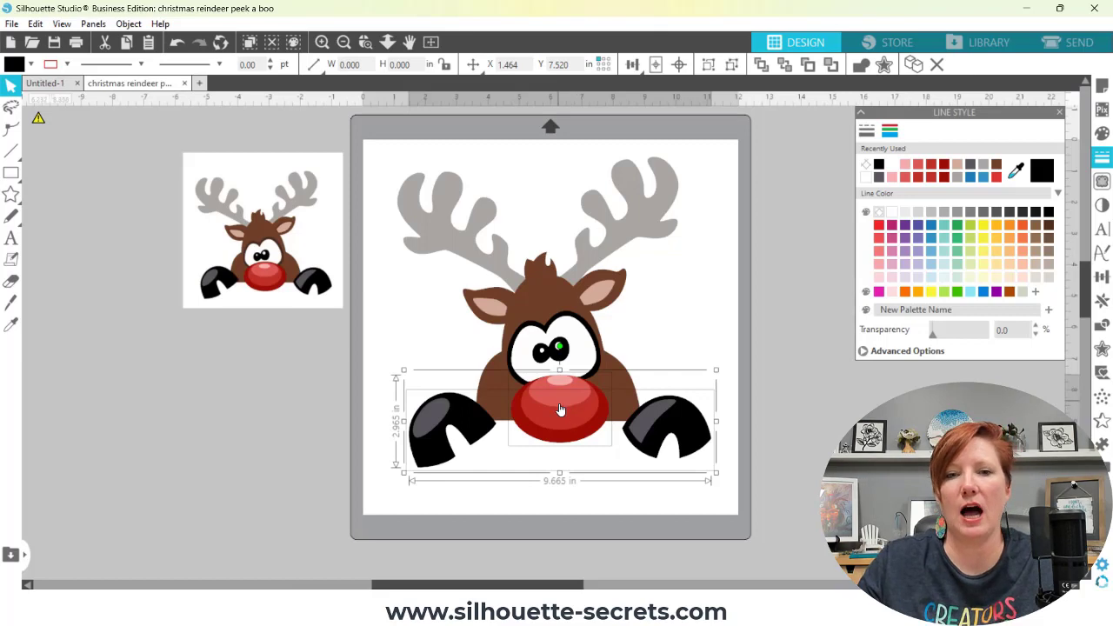
pyautogui.rightClick(558, 404)
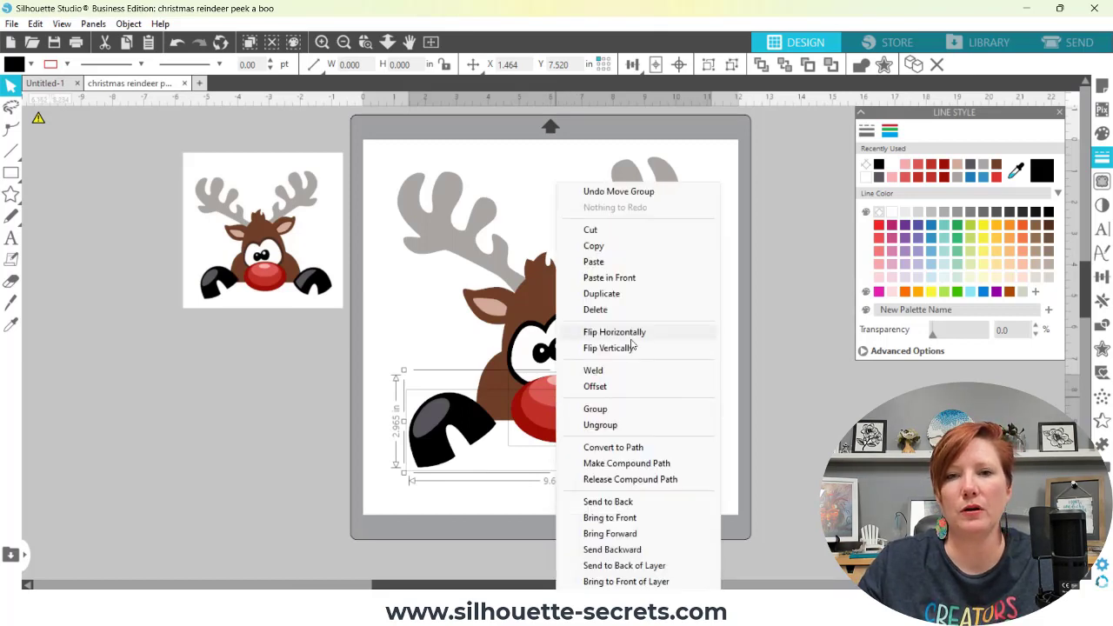
pyautogui.click(600, 424)
pyautogui.moveTo(567, 409); pyautogui.dragTo(567, 481)
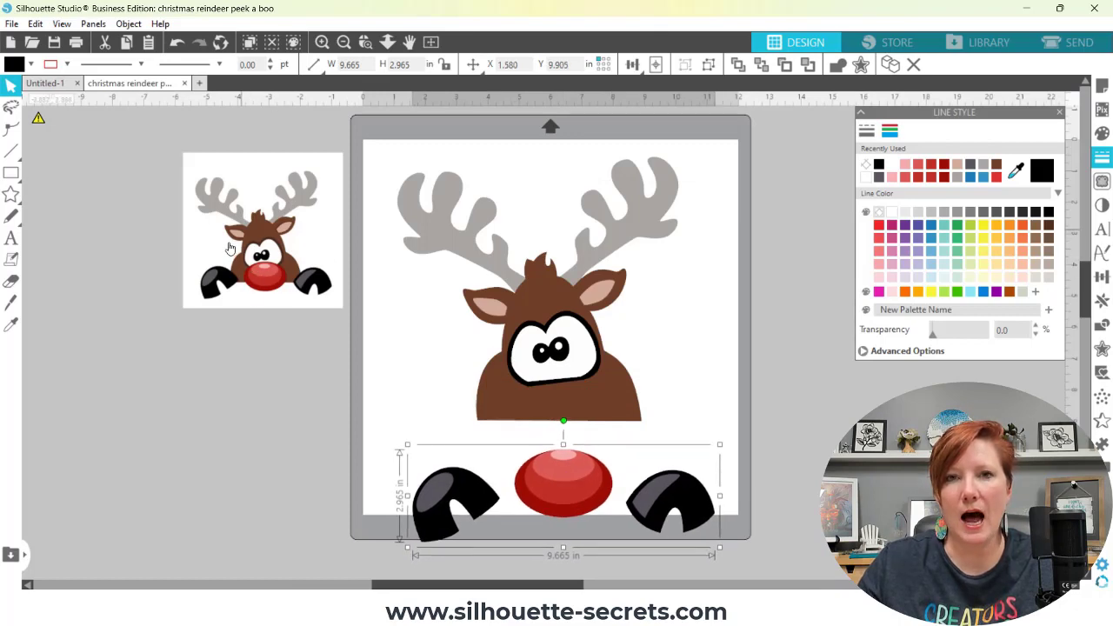
# Group the antlers, head, ears and eyes into one object, leaving out the nose and hooves.
pyautogui.moveTo(412, 170); pyautogui.dragTo(696, 430)
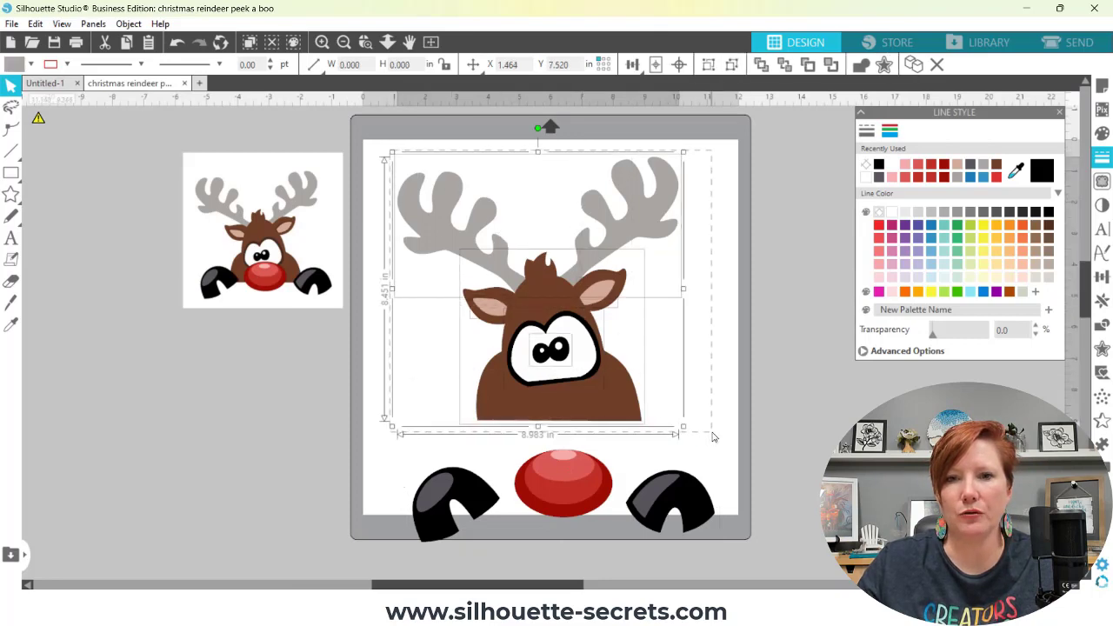
pyautogui.rightClick(590, 341)
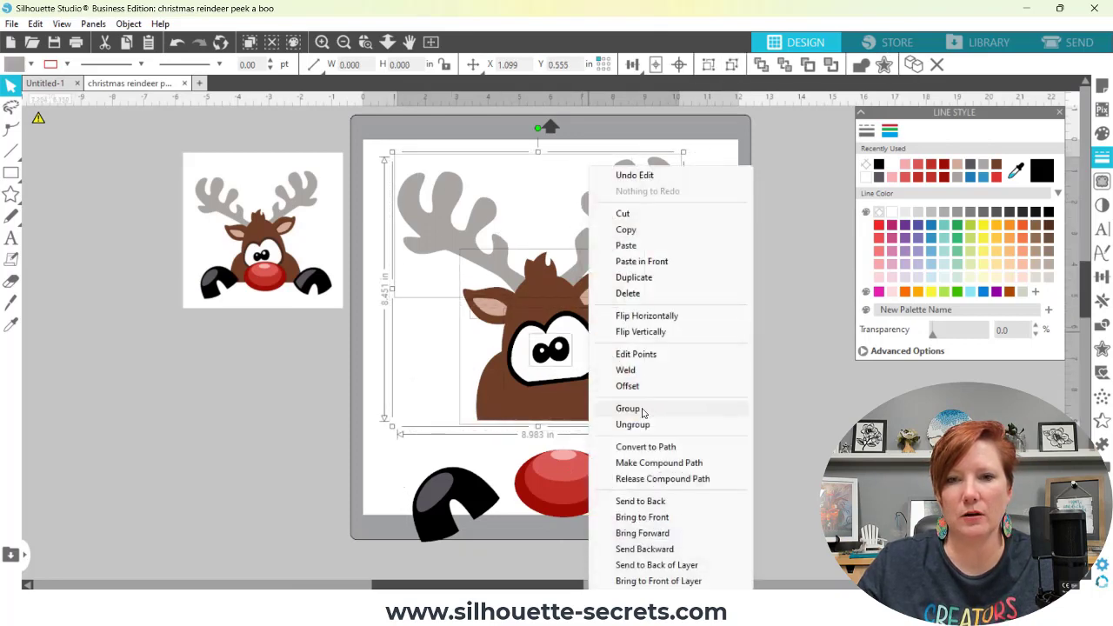
pyautogui.click(628, 408)
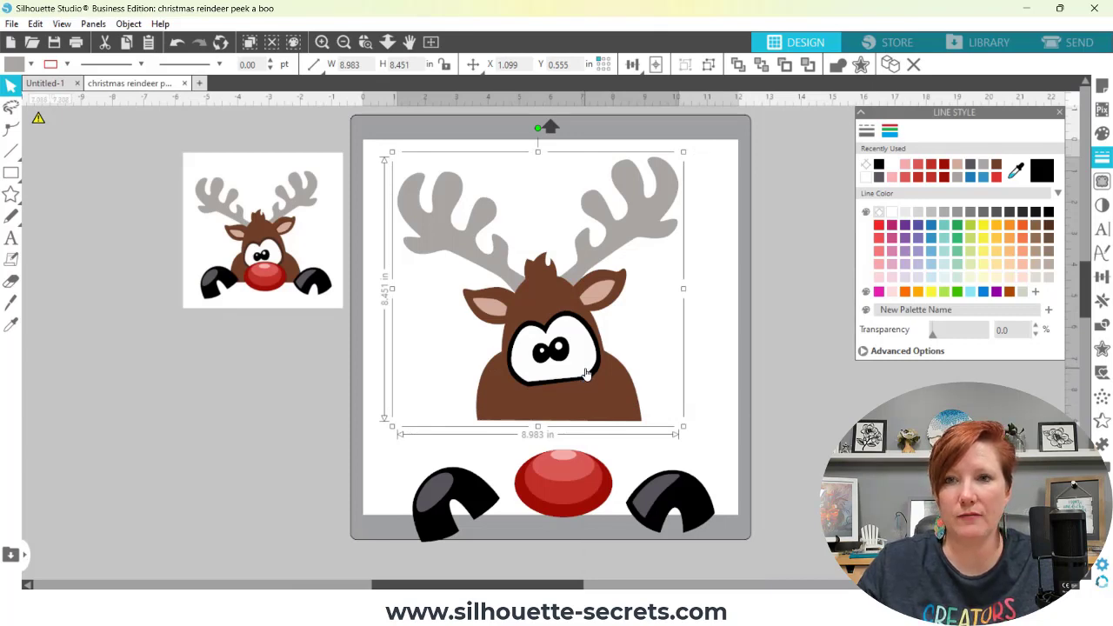
# Set the media size to Letter (8.500 x 11.000 in) in portrait orientation.
pyautogui.click(1102, 86)
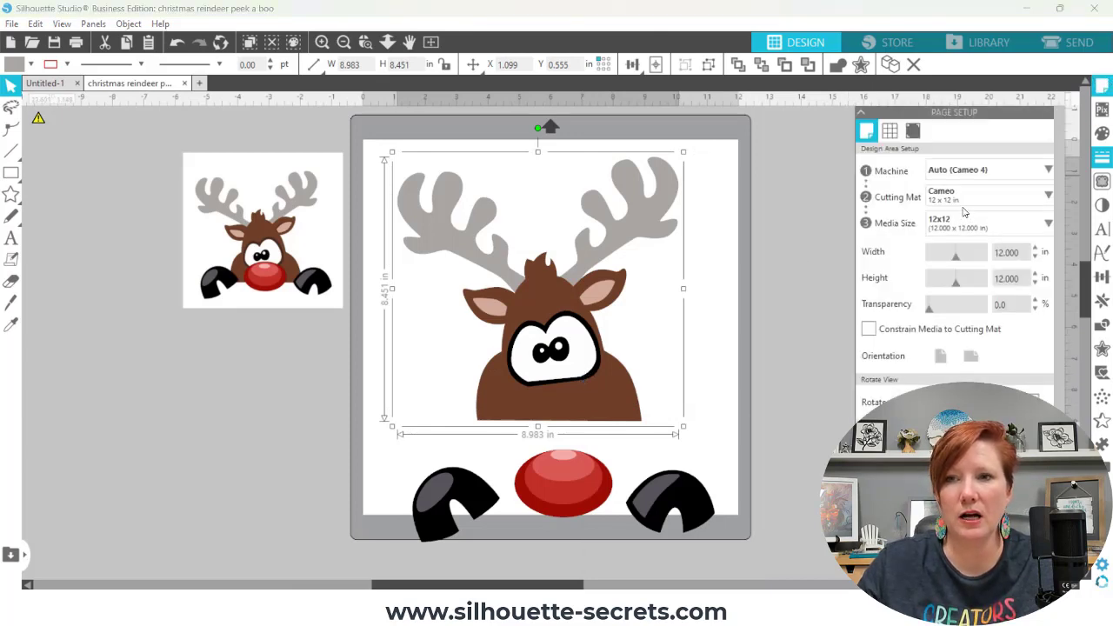
pyautogui.click(953, 224)
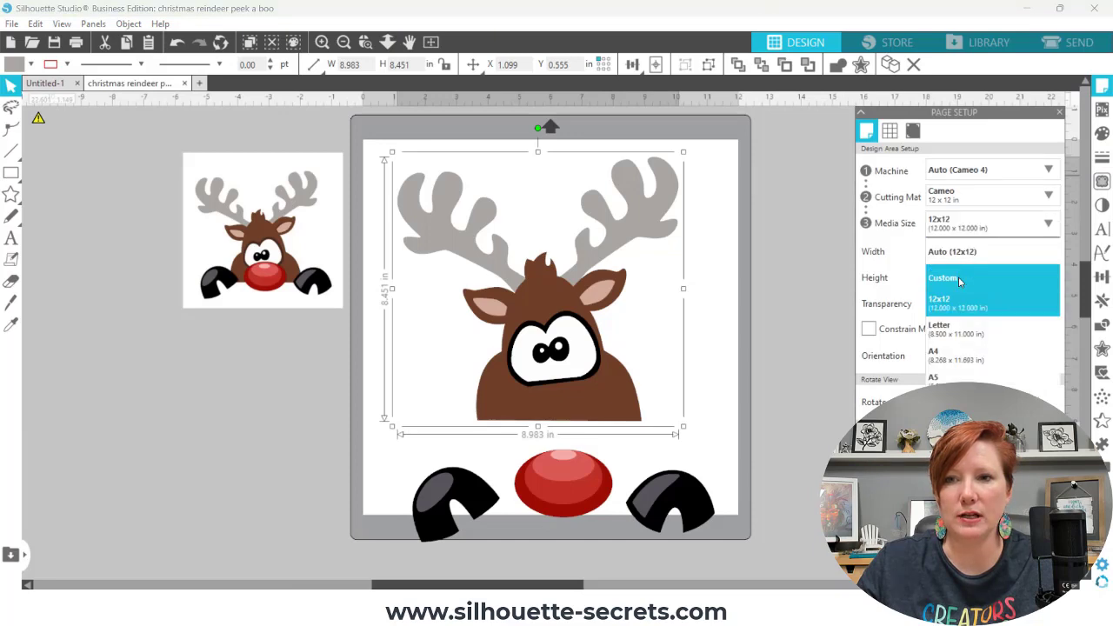
pyautogui.click(957, 338)
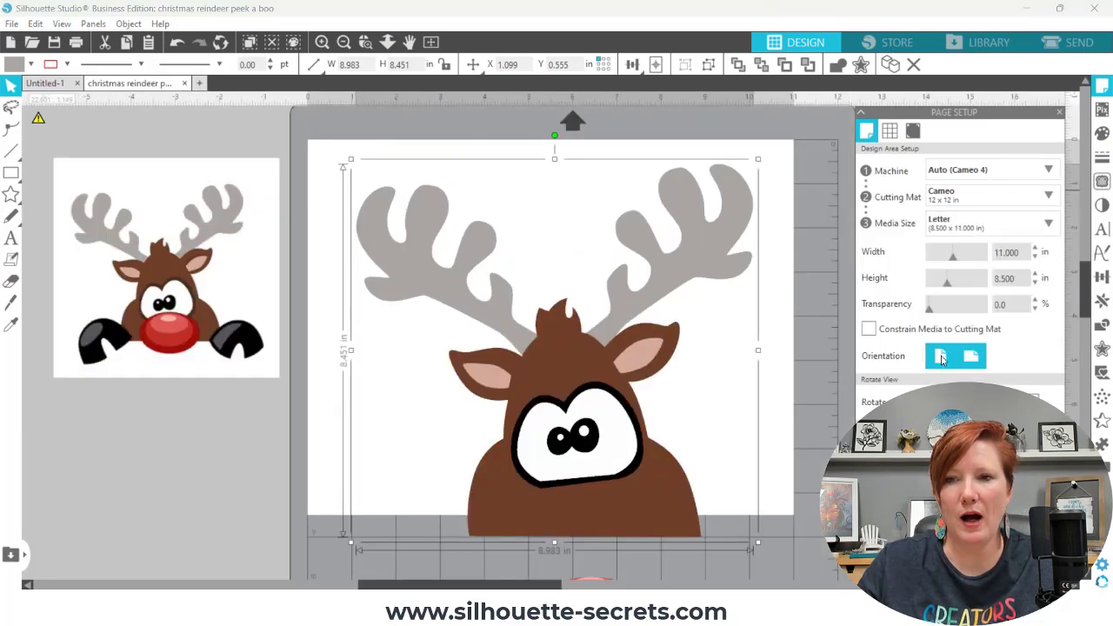
pyautogui.click(941, 358)
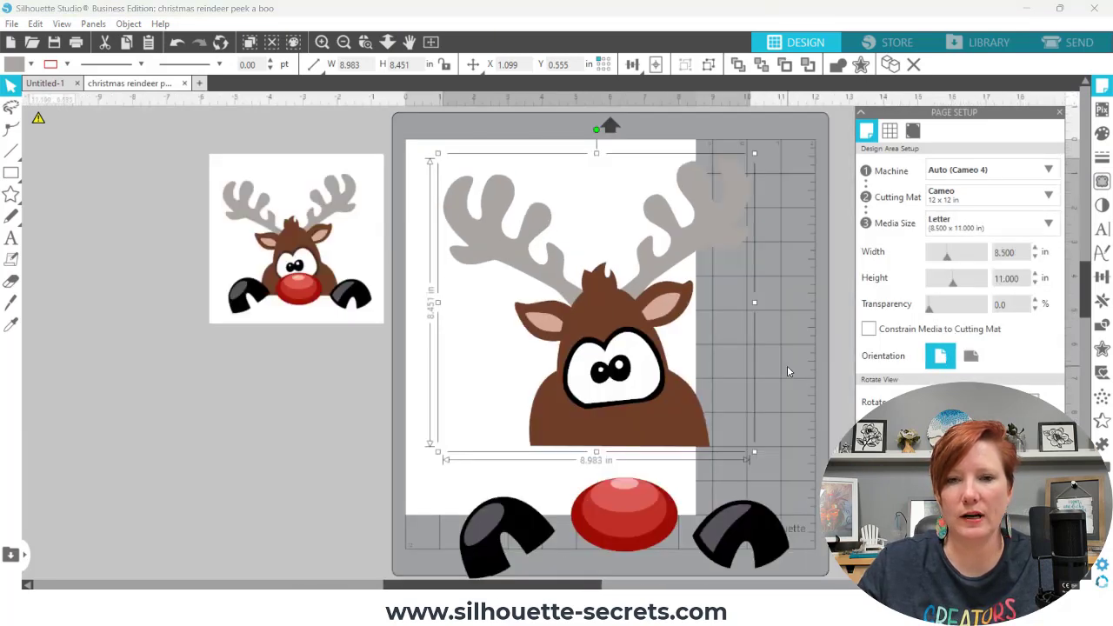
# Scale the head group and the nose-and-hooves group together to about 6.21 in wide and place them on the Letter page.
pyautogui.keyDown('shift'); pyautogui.click(633, 506); pyautogui.keyUp('shift')
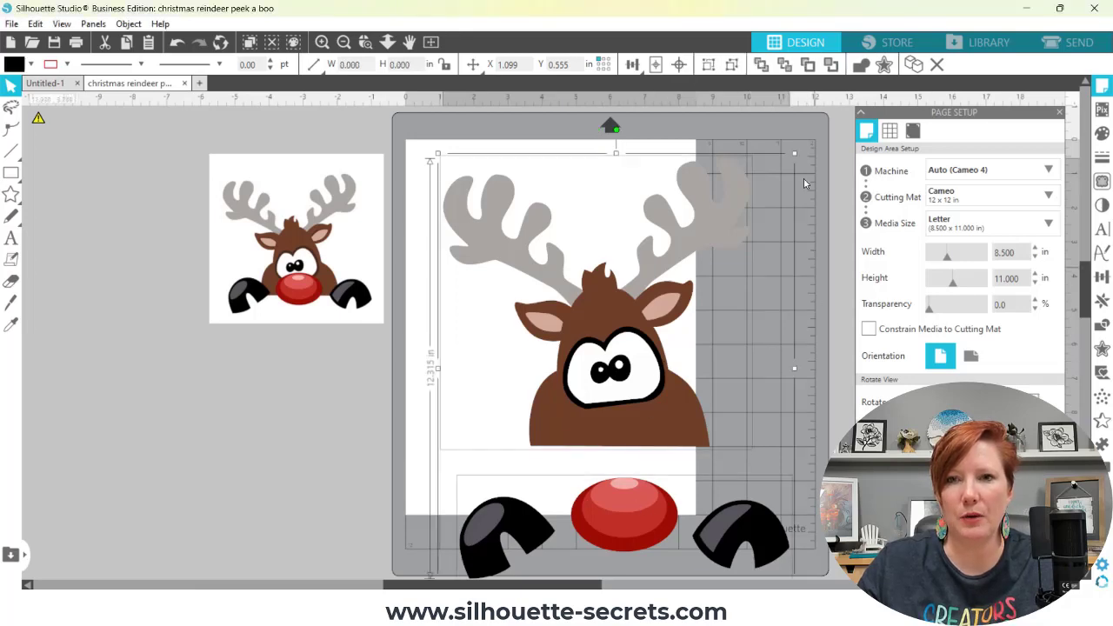
pyautogui.moveTo(794, 153); pyautogui.dragTo(663, 318)
pyautogui.moveTo(569, 451); pyautogui.dragTo(565, 313)
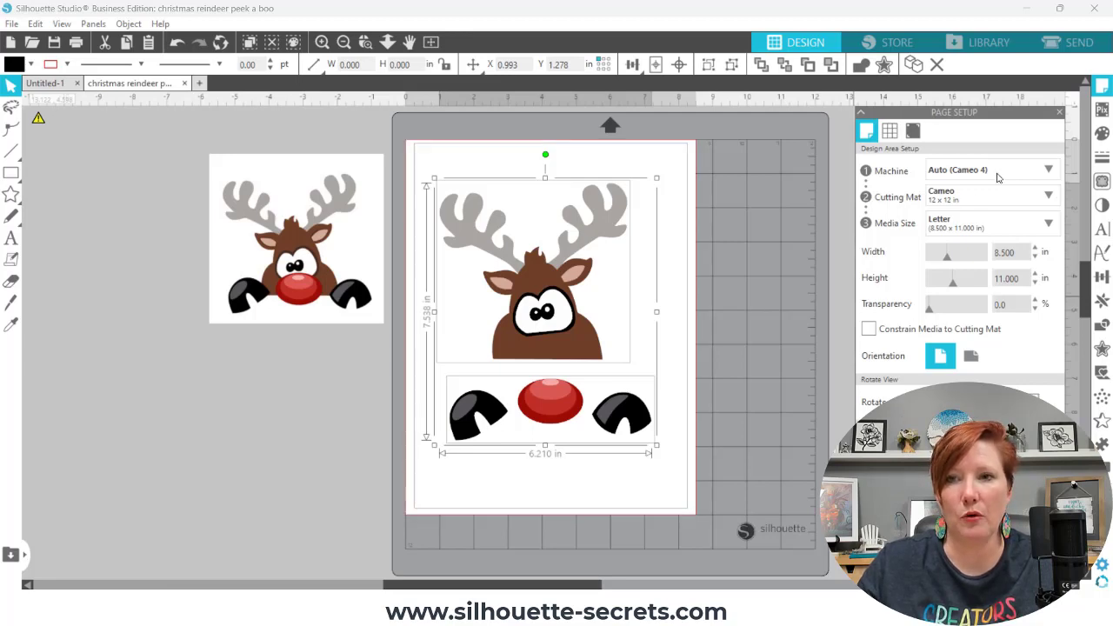
# Turn on the registration marks and move both reindeer groups inside the marked cut boundary.
pyautogui.click(912, 131)
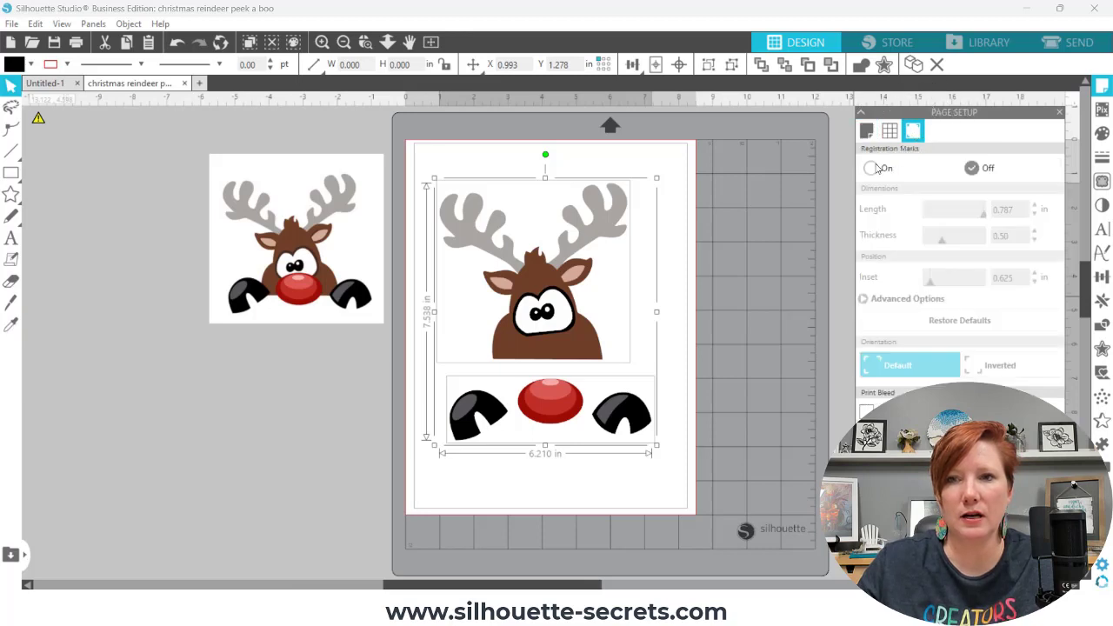
pyautogui.click(872, 169)
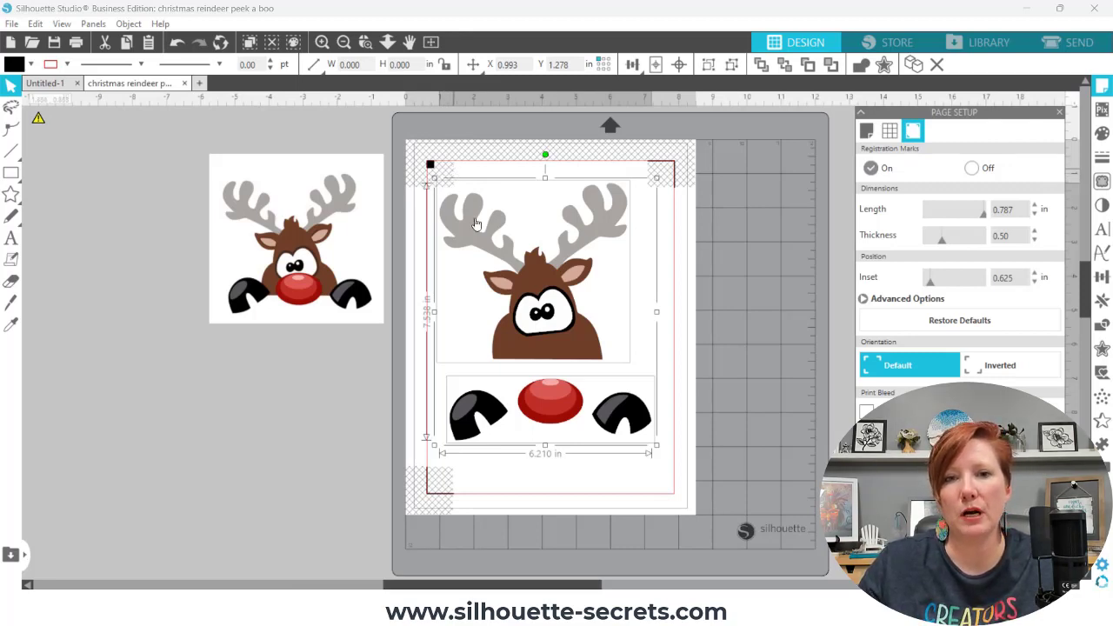
pyautogui.moveTo(532, 274); pyautogui.dragTo(541, 279)
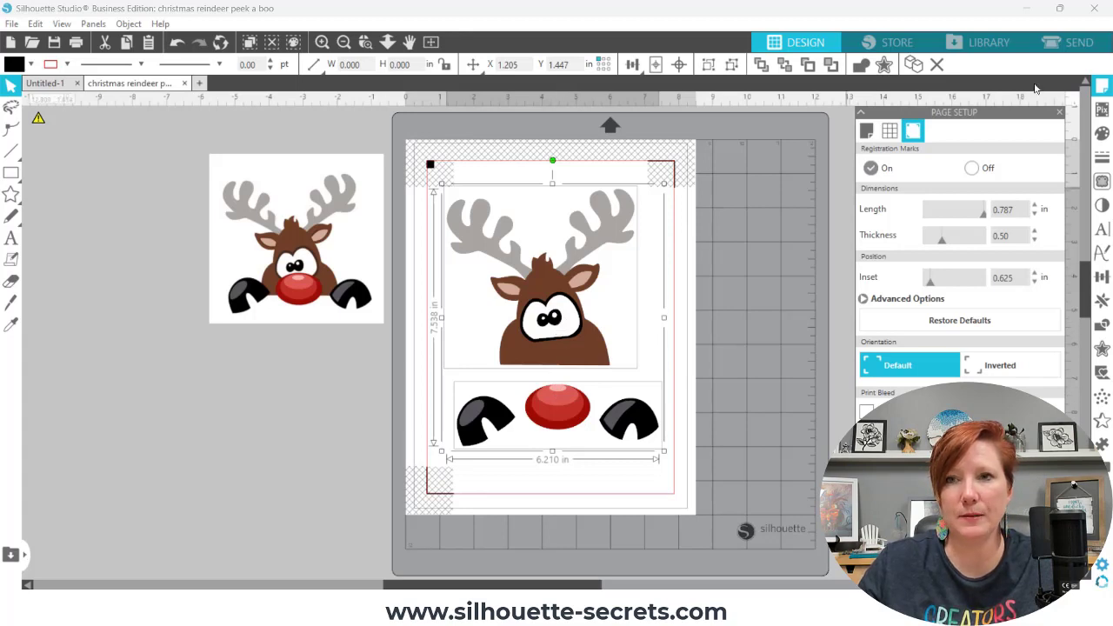
# Set the cut action to Cut Edge for the reindeer pieces, return to the design view and clear the selection.
pyautogui.click(1063, 48)
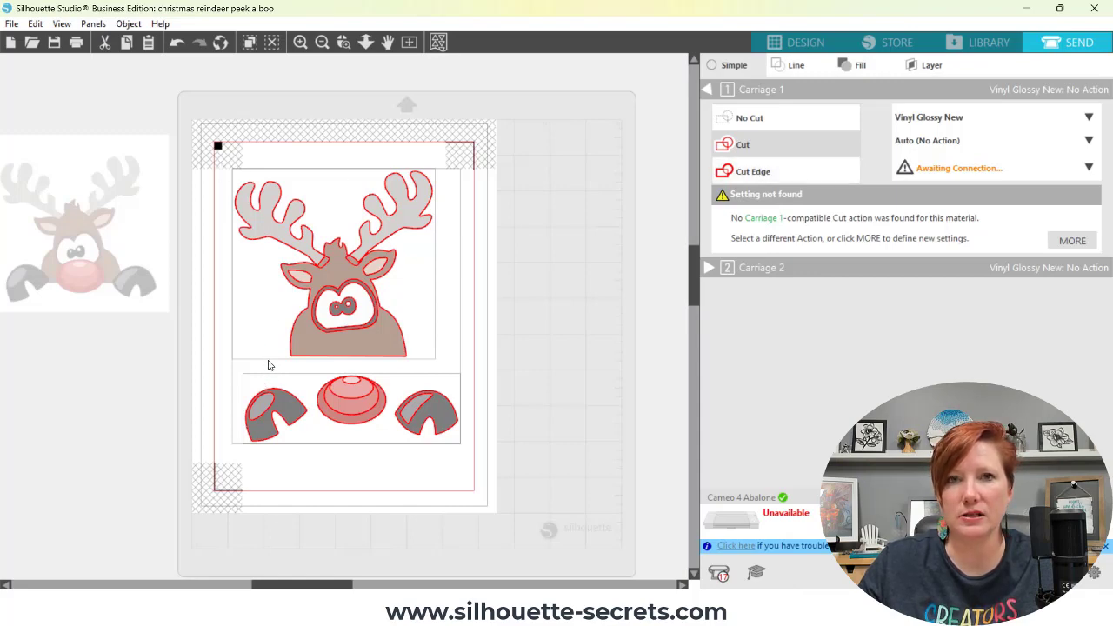
pyautogui.click(754, 171)
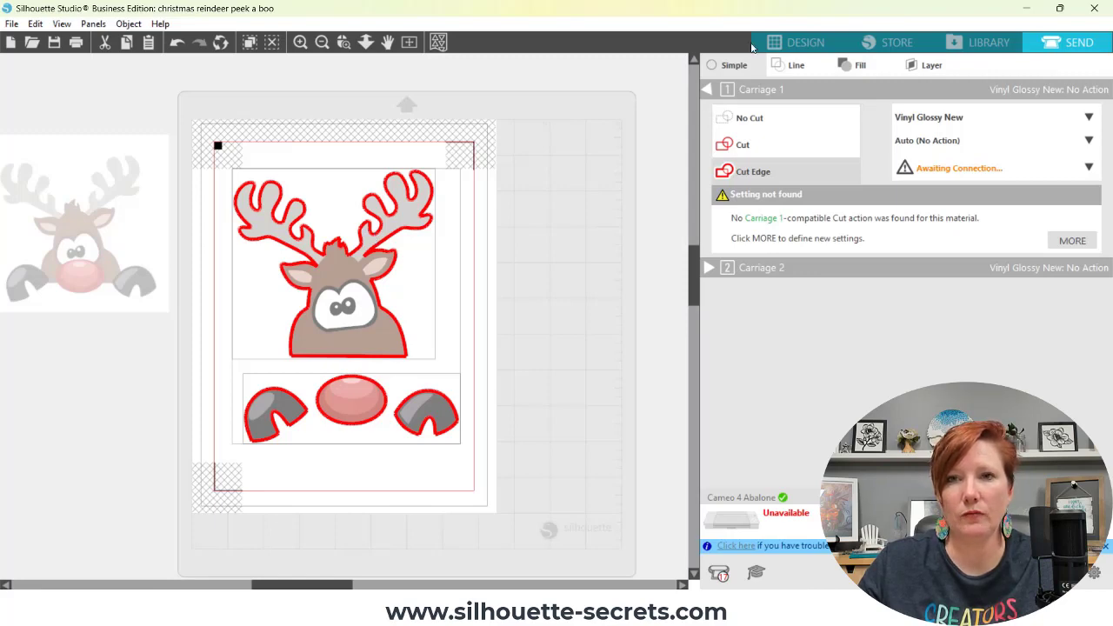
pyautogui.click(793, 43)
pyautogui.click(723, 235)
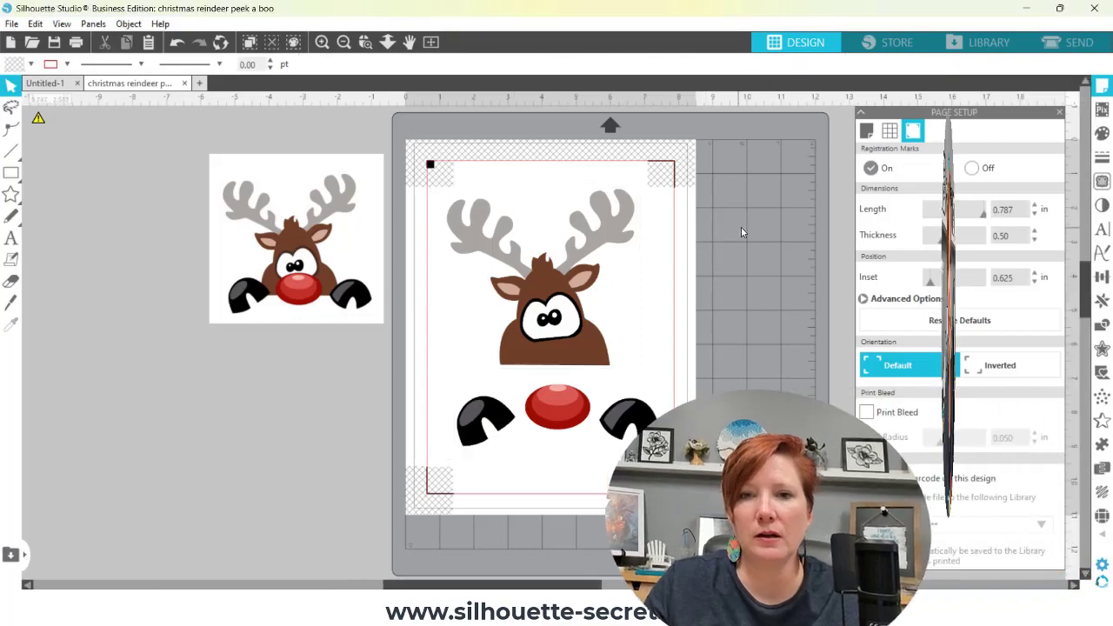